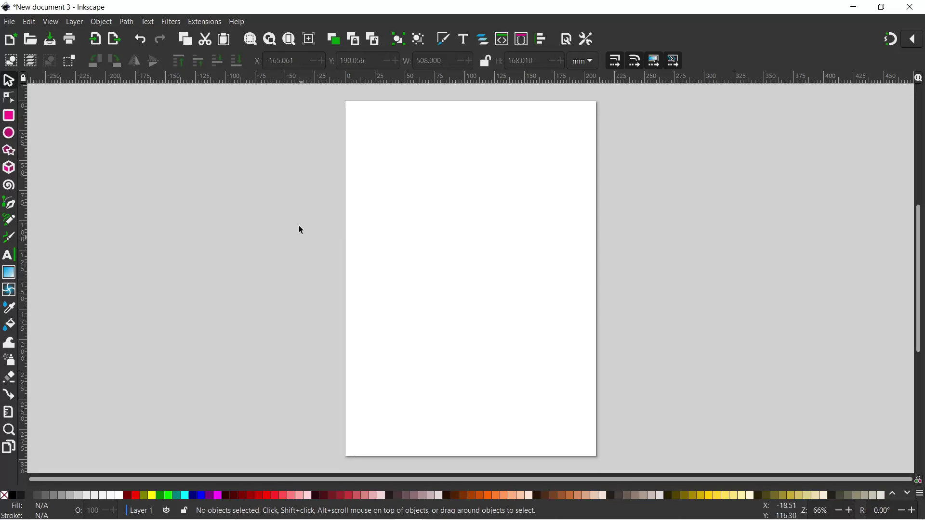
Import city-1283634_1920.jpg with the default import options and move it onto the page, spanning its width
{"action": "left_click", "coordinate": [9, 22]}
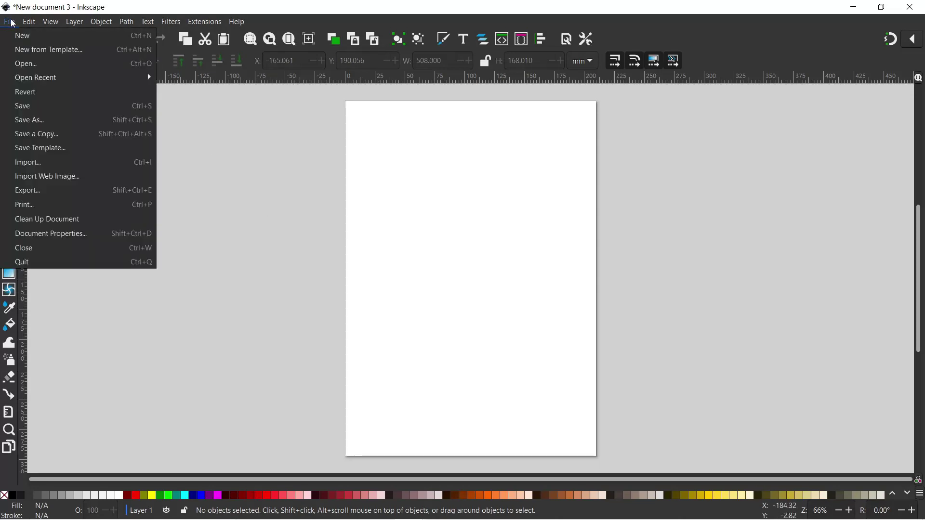
{"action": "left_click", "coordinate": [30, 163]}
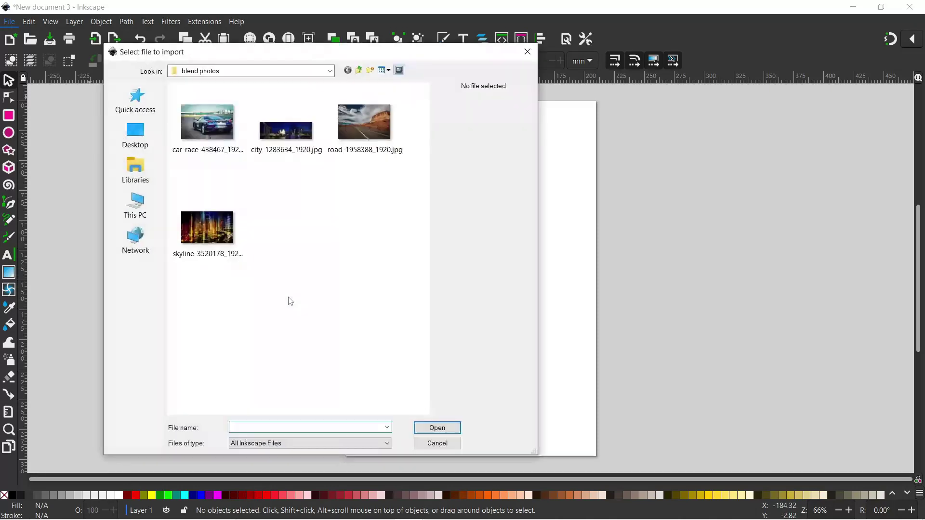
{"action": "double_click", "coordinate": [286, 127]}
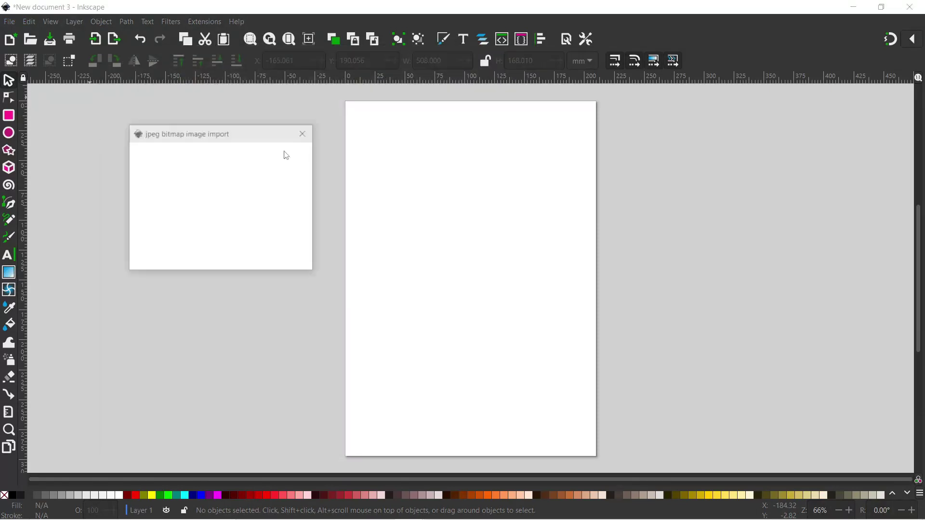
{"action": "left_click", "coordinate": [300, 265]}
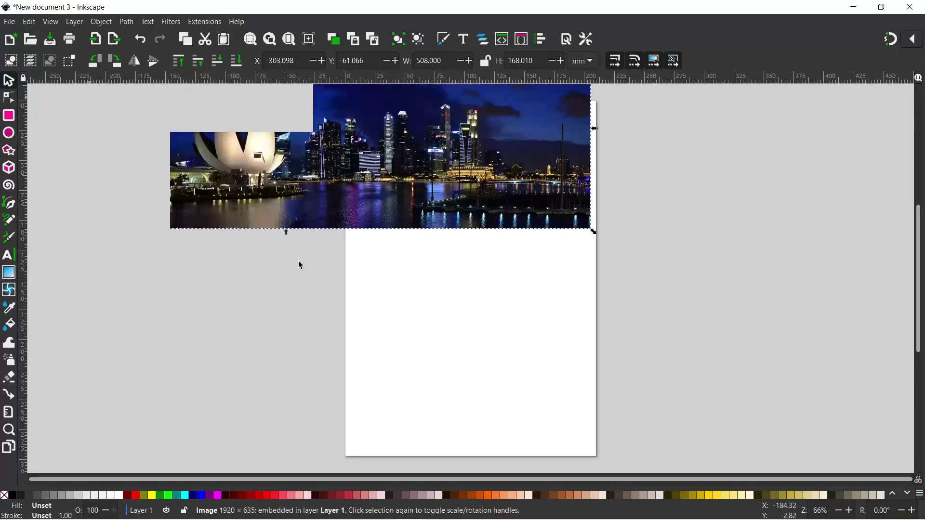
{"action": "left_click_drag", "start_coordinate": [381, 216], "coordinate": [447, 282]}
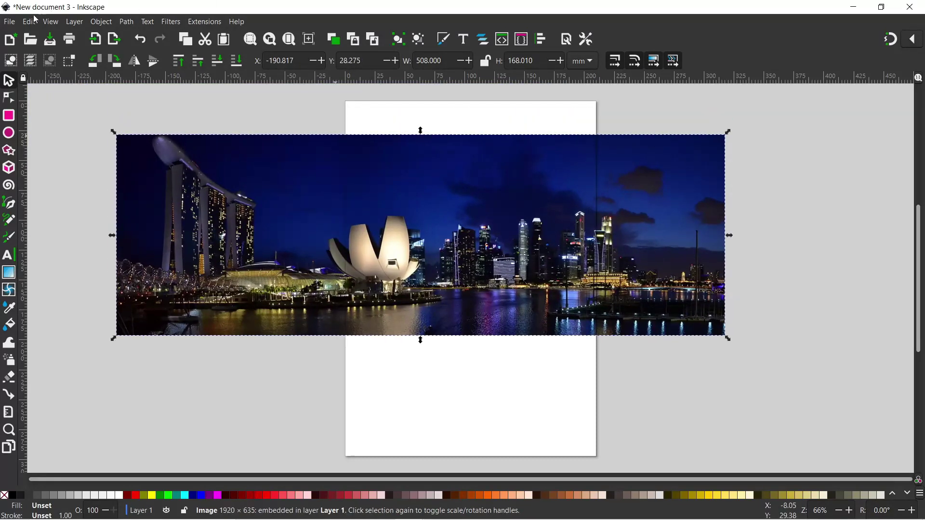
Import the skyline-3520178 photo as an embedded image using the default import options
{"action": "left_click", "coordinate": [16, 22]}
{"action": "left_click", "coordinate": [28, 161]}
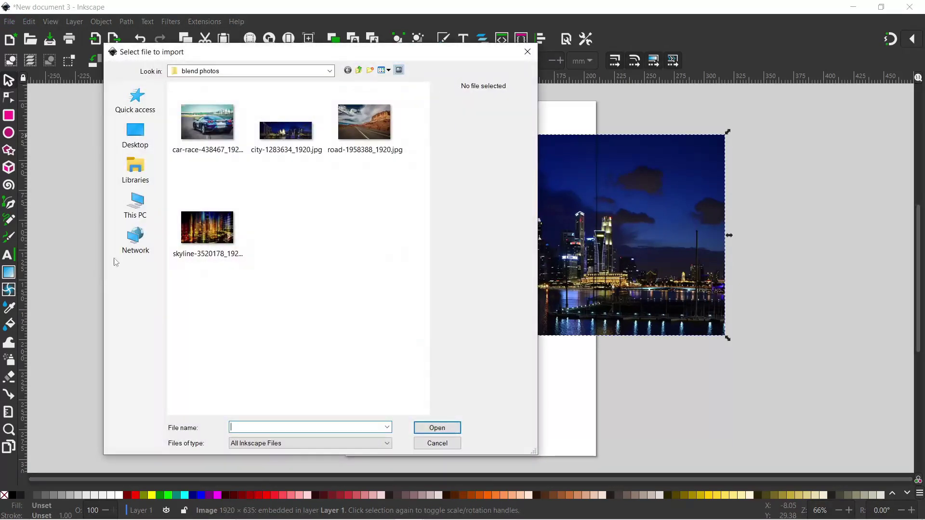
{"action": "left_click", "coordinate": [198, 235]}
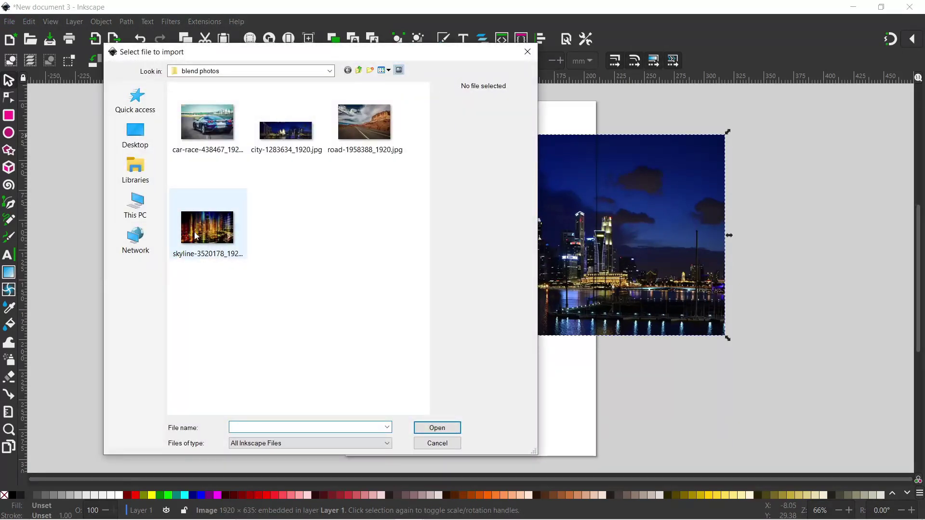
{"action": "double_click", "coordinate": [200, 235]}
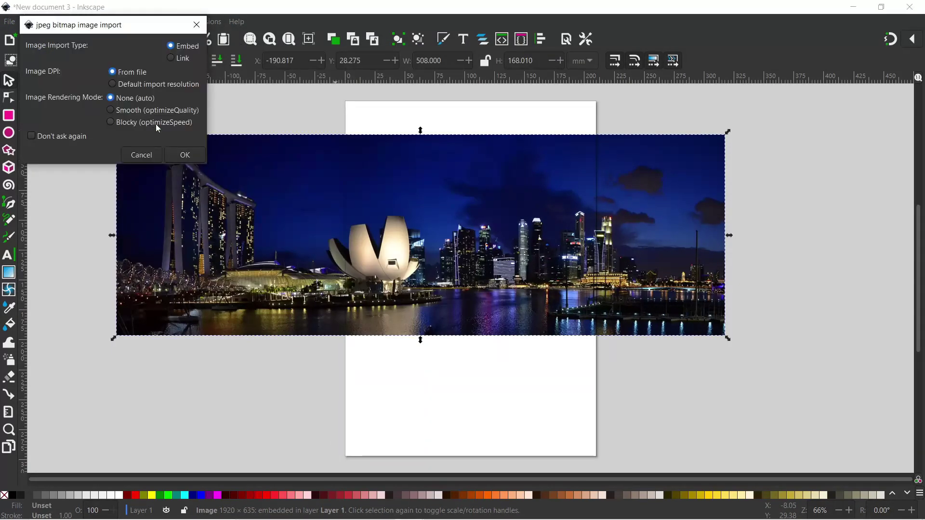
{"action": "left_click", "coordinate": [185, 154]}
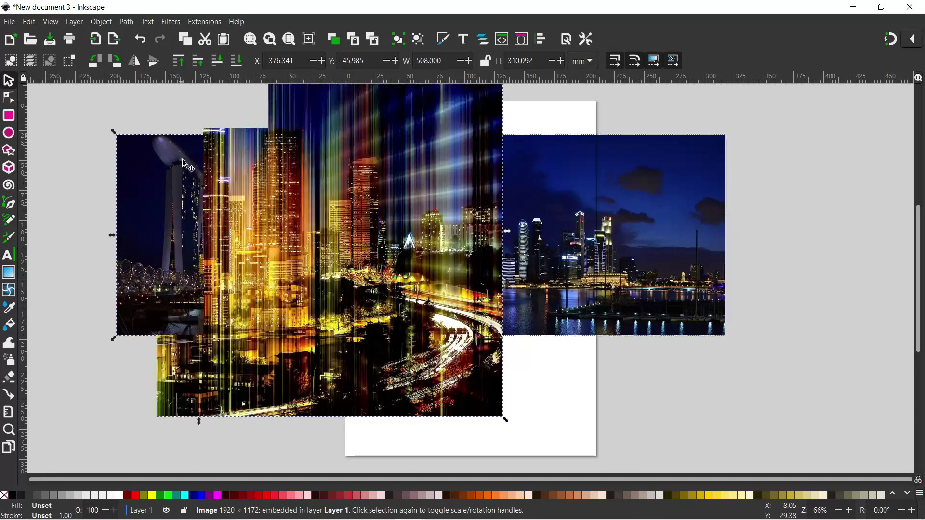
Move the city photo off the page to its left and place the skyline photo over the city photo's right part
{"action": "scroll", "coordinate": [463, 297], "scroll_direction": "down", "scroll_amount": 1, "text": "ctrl"}
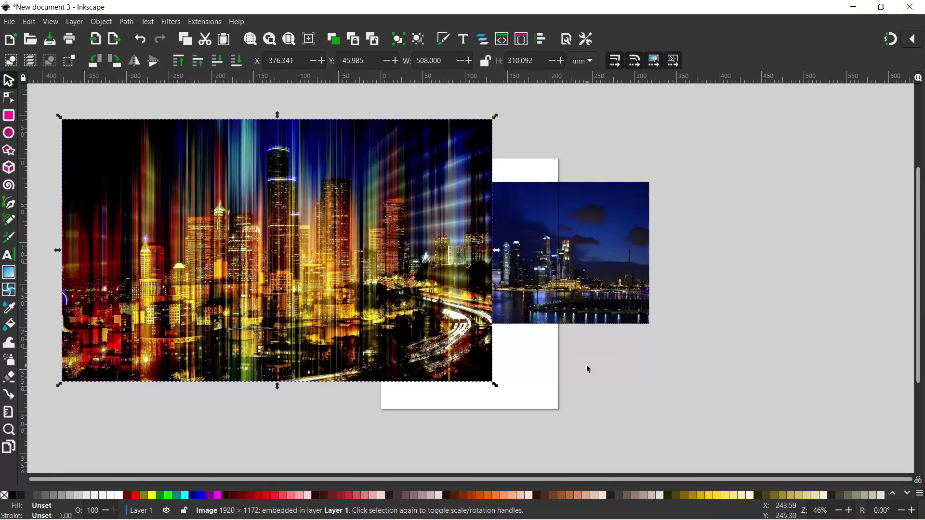
{"action": "scroll", "coordinate": [722, 359], "scroll_direction": "left", "scroll_amount": 4}
{"action": "scroll", "coordinate": [828, 355], "scroll_direction": "left", "scroll_amount": 10}
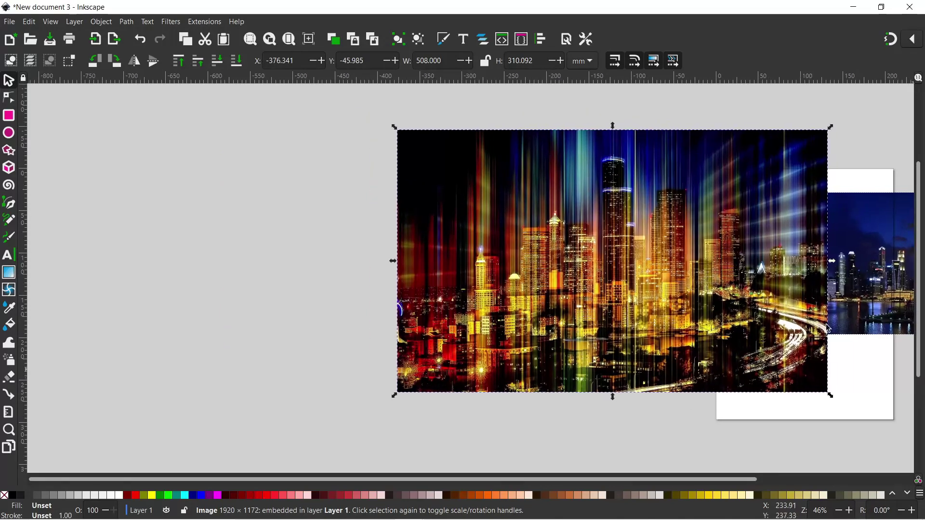
{"action": "left_click_drag", "start_coordinate": [620, 334], "coordinate": [578, 482]}
{"action": "left_click_drag", "start_coordinate": [554, 250], "coordinate": [105, 230]}
{"action": "left_click_drag", "start_coordinate": [502, 397], "coordinate": [516, 155]}
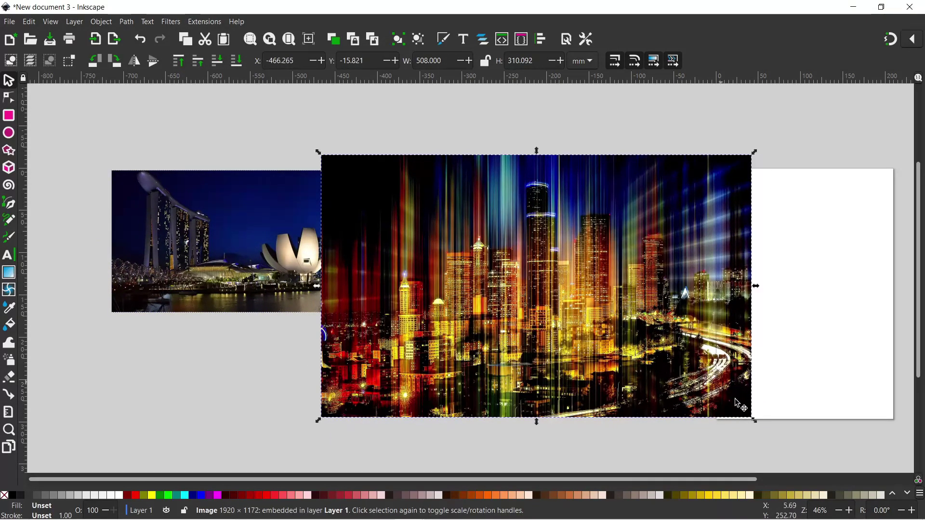
Scale the skyline photo proportionally to the city photo's height, about 230 by 168 mm, and snap it to that photo's right end
{"action": "left_click_drag", "start_coordinate": [756, 425], "coordinate": [533, 314]}
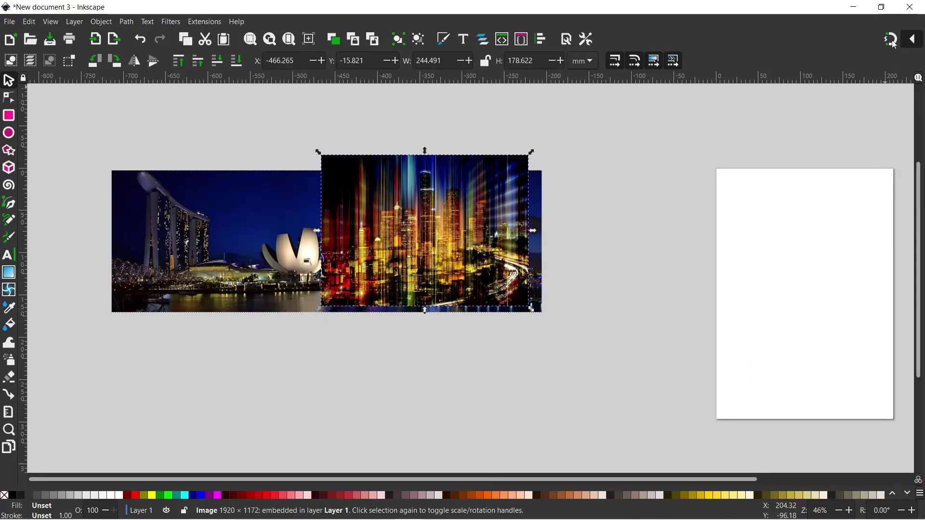
{"action": "left_click_drag", "start_coordinate": [435, 218], "coordinate": [455, 225]}
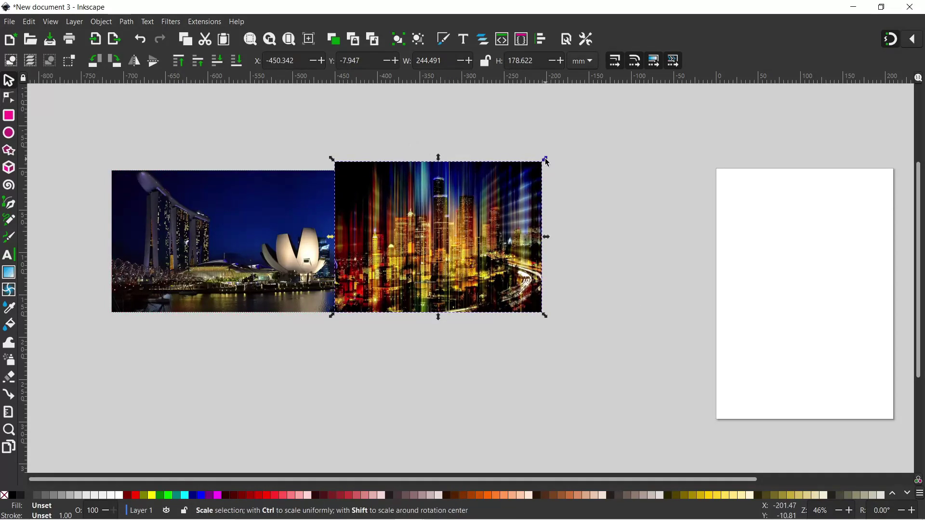
{"action": "left_click_drag", "start_coordinate": [542, 164], "coordinate": [540, 170]}
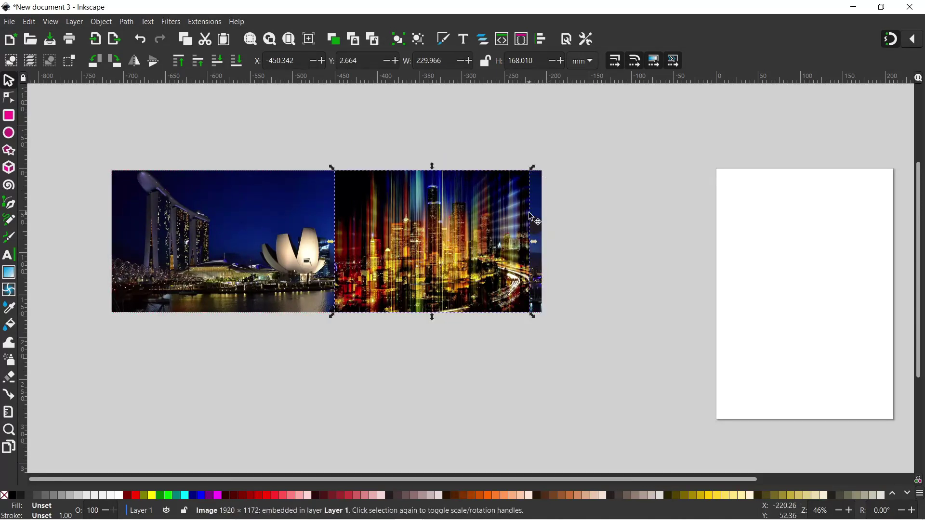
{"action": "left_click_drag", "start_coordinate": [418, 232], "coordinate": [444, 259]}
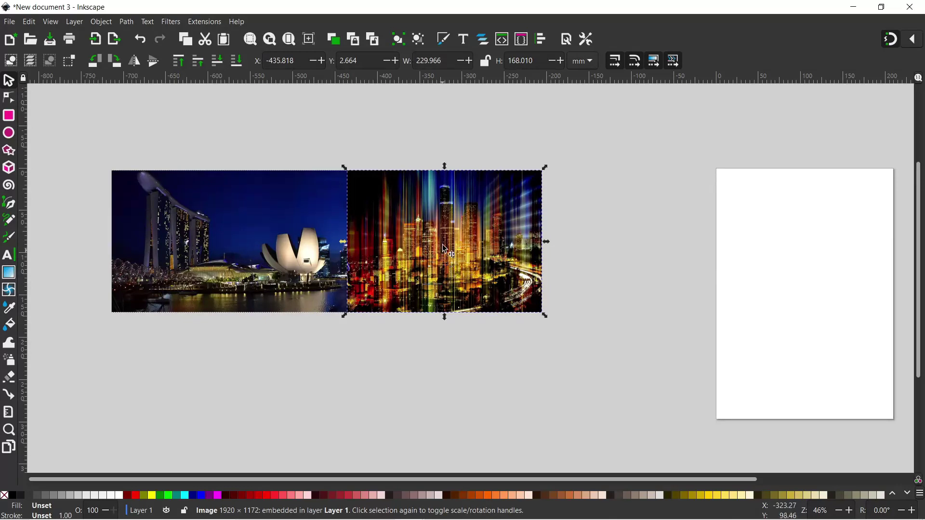
Draw an ellipse with radii of about 155 by 90 mm over the skyline photo and give it a red stroke
{"action": "left_click", "coordinate": [9, 134]}
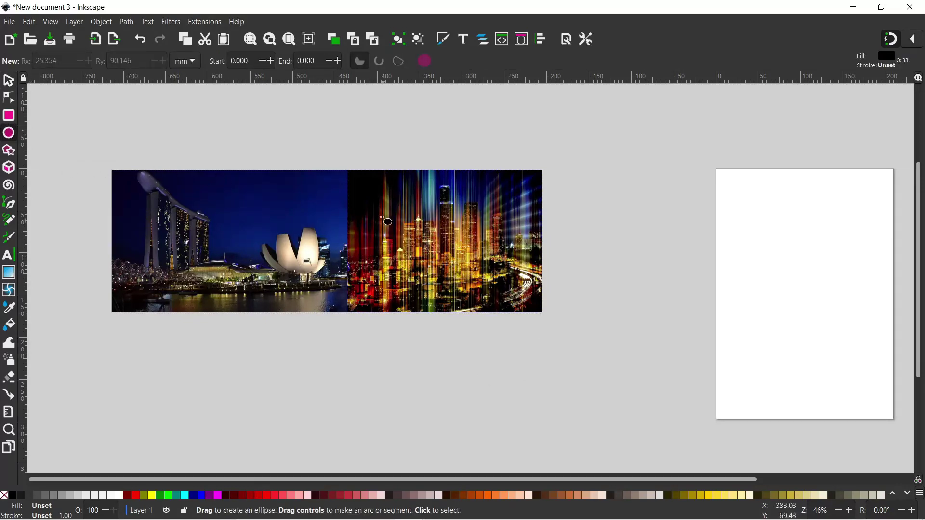
{"action": "left_click_drag", "start_coordinate": [356, 176], "coordinate": [621, 337]}
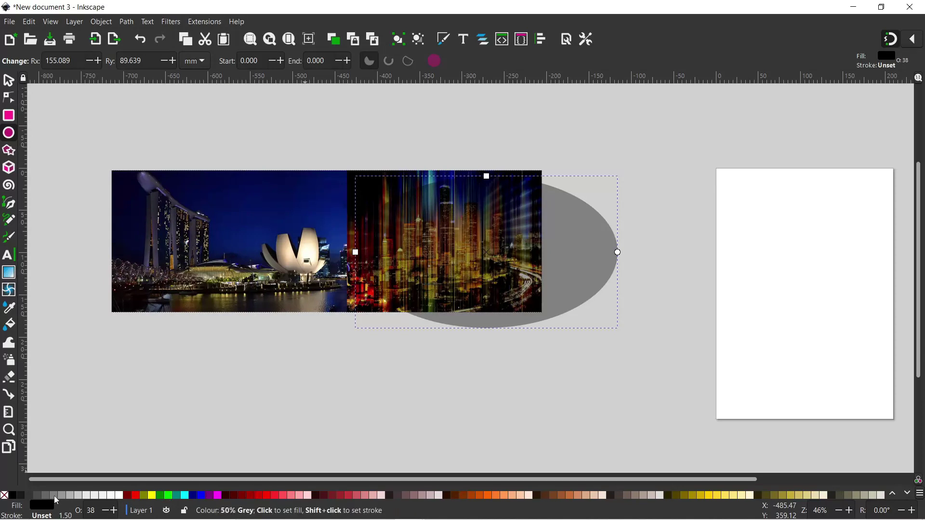
{"action": "left_click", "coordinate": [138, 497], "text": "shift"}
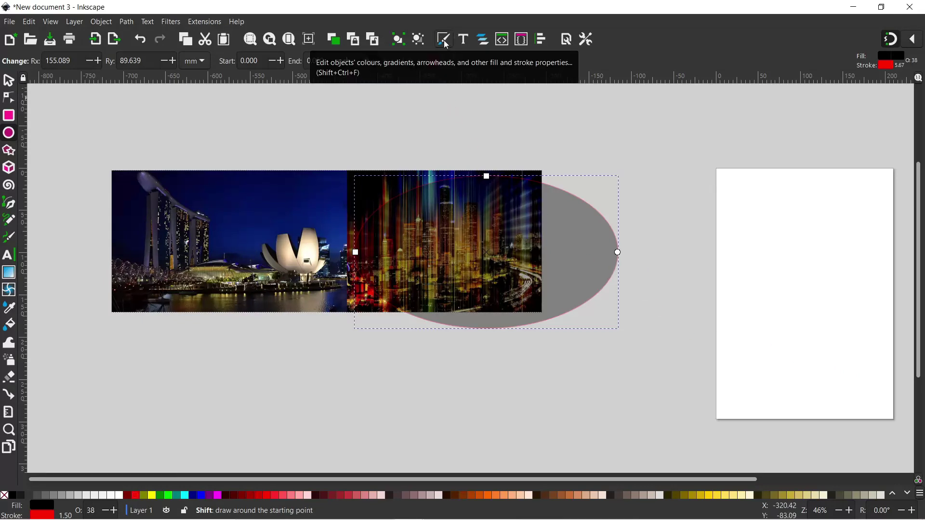
Set the ellipse's opacity to 100% and remove its fill
{"action": "left_click", "coordinate": [444, 43]}
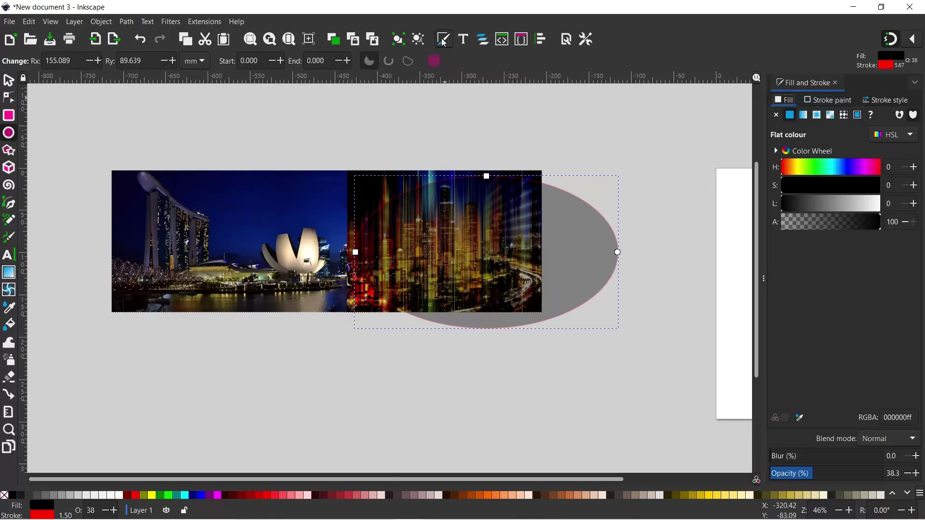
{"action": "left_click_drag", "start_coordinate": [812, 473], "coordinate": [923, 467]}
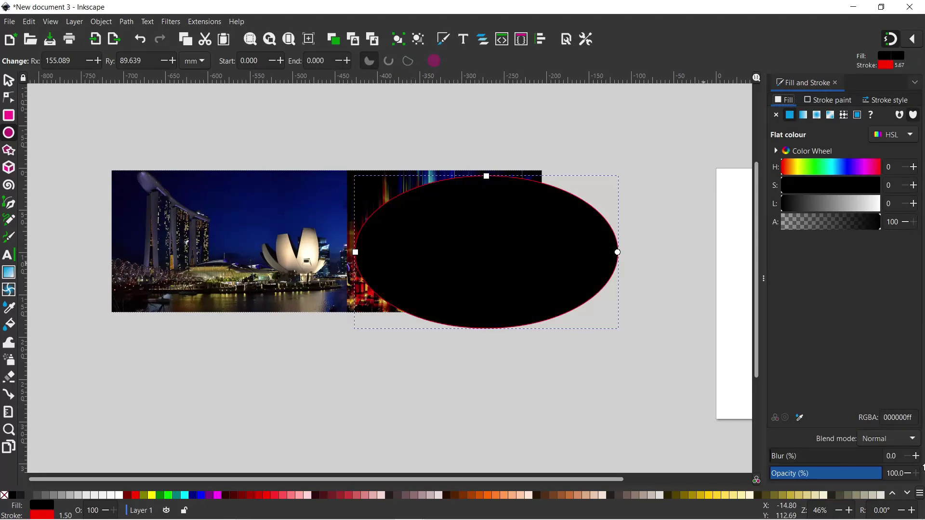
{"action": "left_click", "coordinate": [4, 496]}
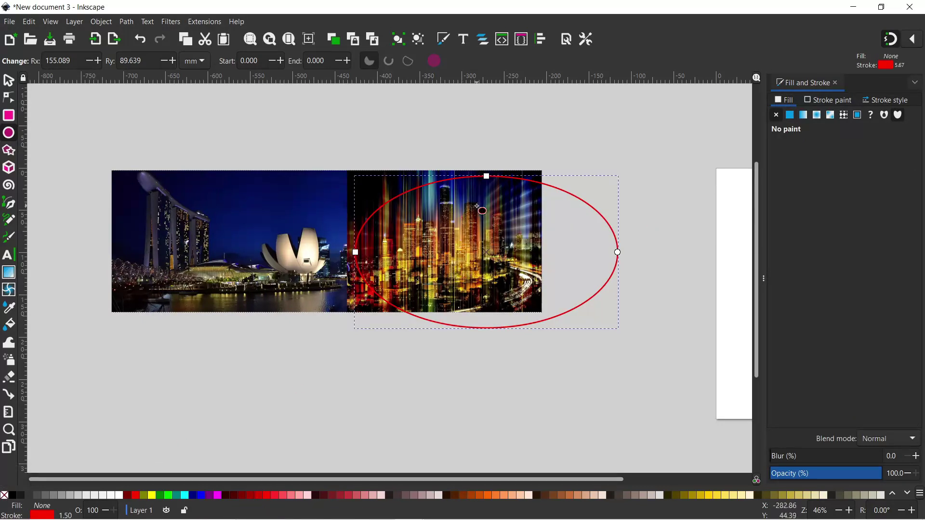
Reposition and stretch the ellipse to about 312 by 201 mm so it extends past the skyline photo's upper and lower edges
{"action": "key", "text": "s"}
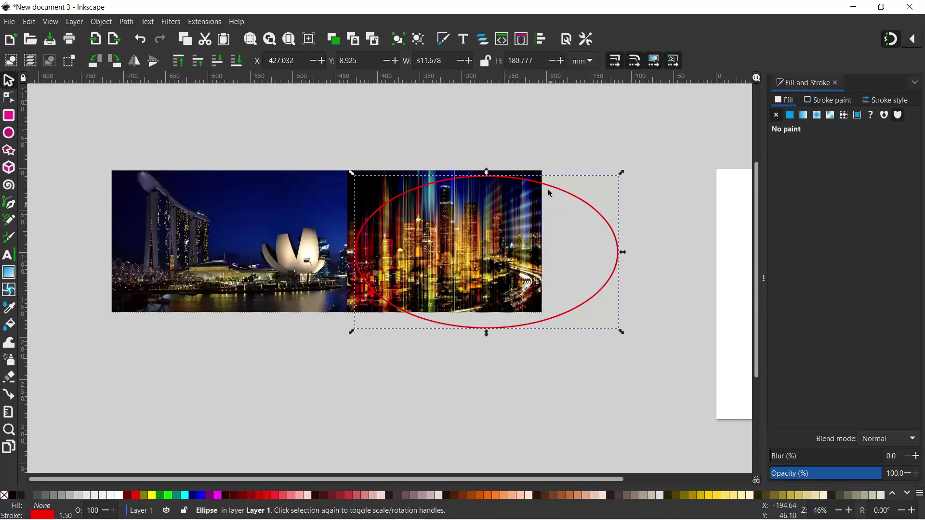
{"action": "left_click_drag", "start_coordinate": [499, 181], "coordinate": [504, 148]}
{"action": "mouse_move", "coordinate": [502, 330]}
{"action": "left_mouse_down"}
{"action": "mouse_move", "coordinate": [503, 341]}
{"action": "mouse_move", "coordinate": [501, 330]}
{"action": "left_mouse_up"}
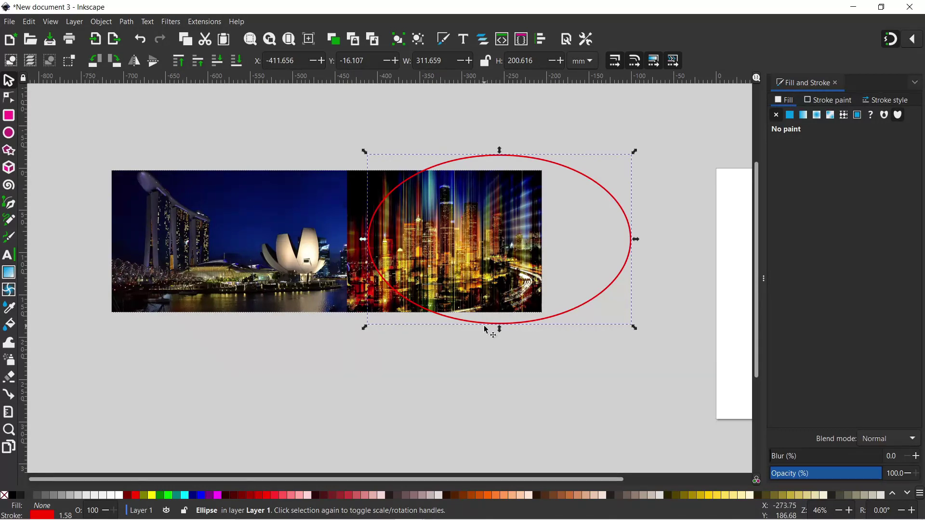
Fill the ellipse with white, remove its stroke and blur it by about 29%
{"action": "left_click", "coordinate": [121, 496]}
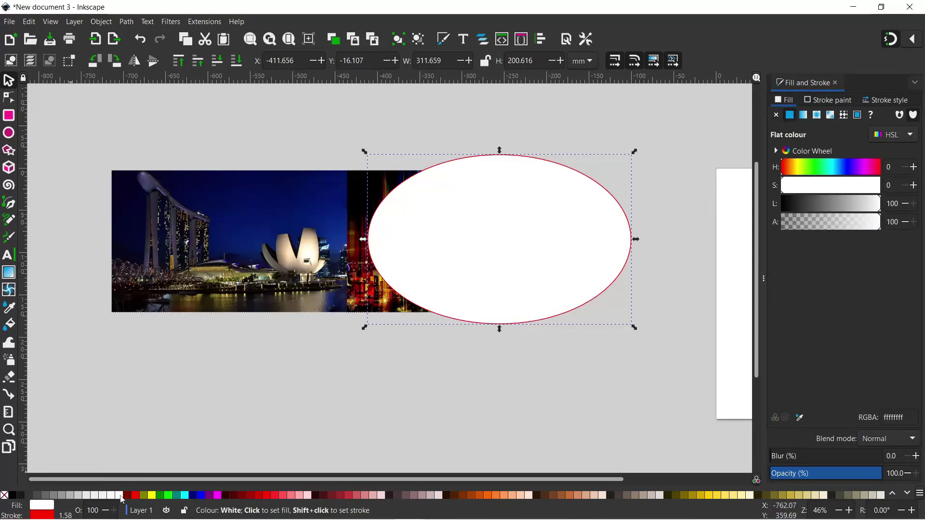
{"action": "left_click", "coordinate": [5, 496], "text": "shift"}
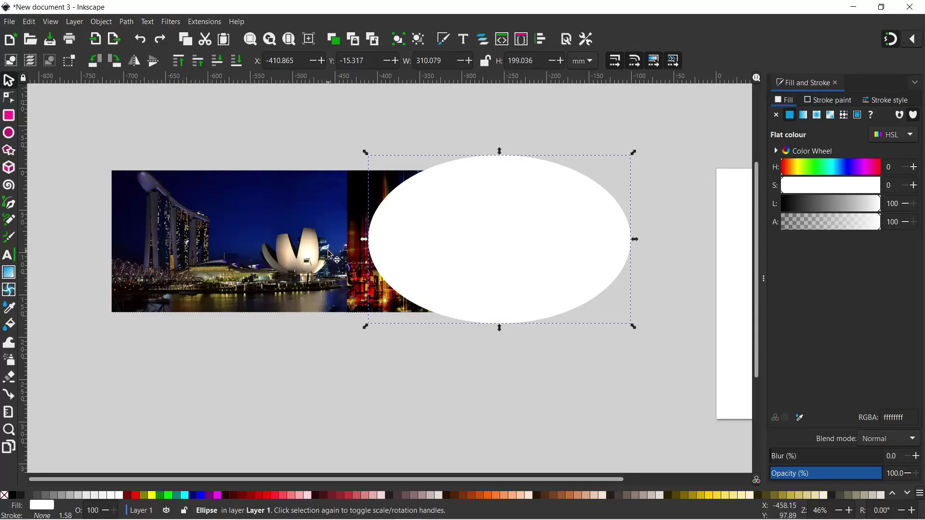
{"action": "left_click_drag", "start_coordinate": [774, 456], "coordinate": [803, 456]}
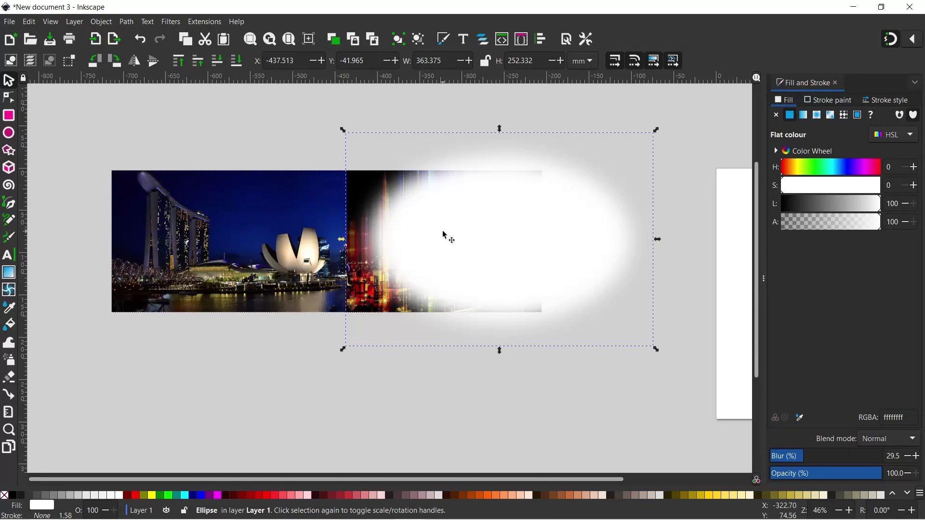
Mask the skyline photo with the blurred white ellipse and deselect the result
{"action": "left_click", "coordinate": [363, 188], "text": "shift"}
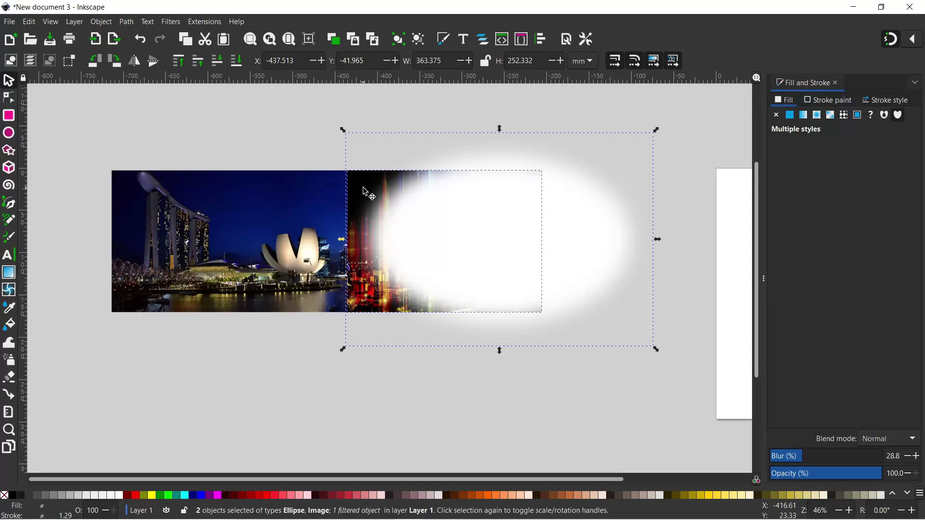
{"action": "left_click", "coordinate": [102, 21]}
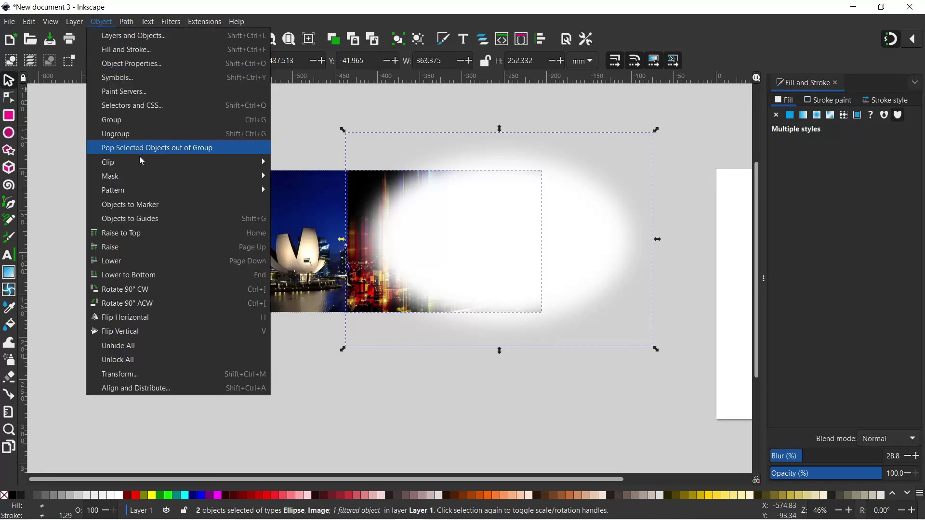
{"action": "mouse_move", "coordinate": [123, 176]}
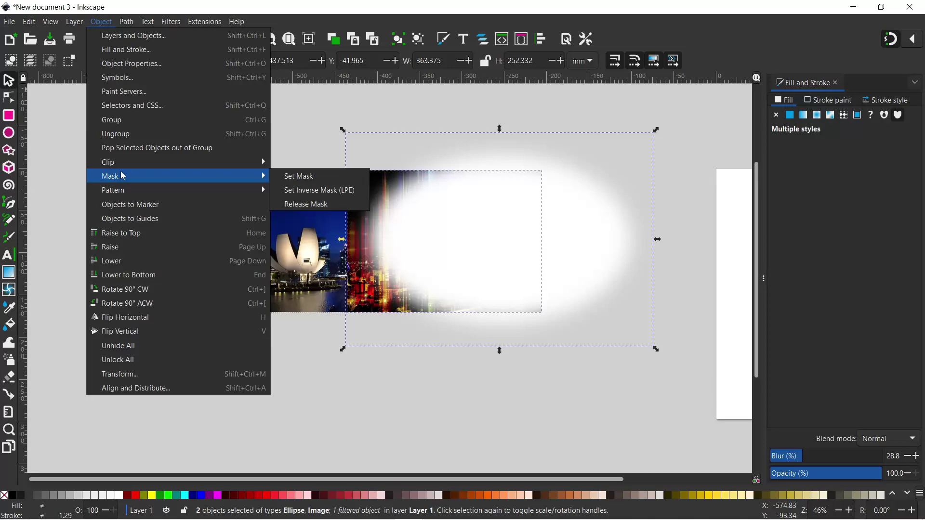
{"action": "left_click", "coordinate": [306, 178]}
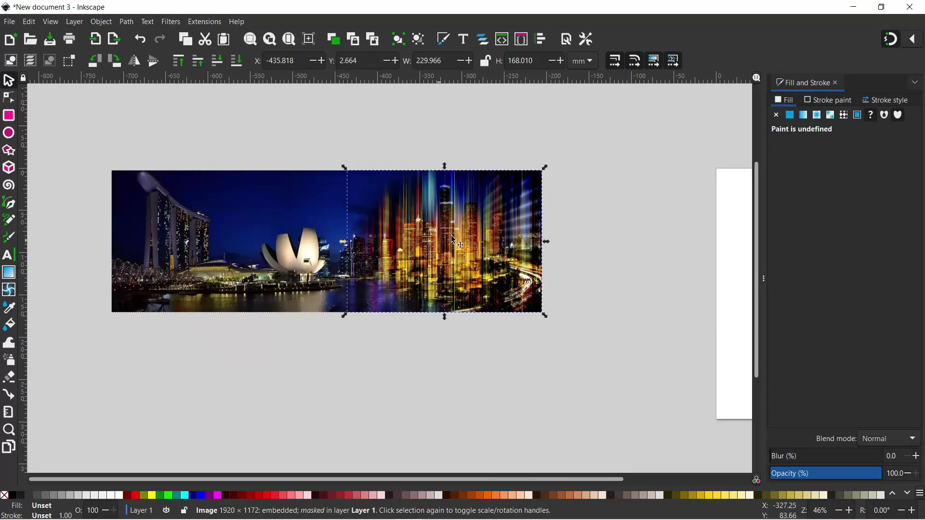
{"action": "left_click", "coordinate": [368, 417]}
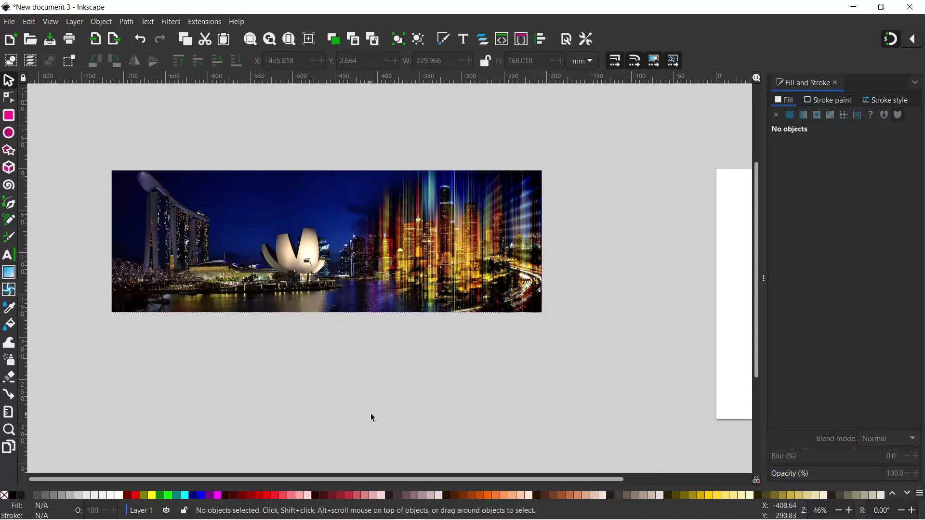
Shift the masked skyline photo horizontally about 11 mm to the left over the harbour photo and deselect it
{"action": "left_click", "coordinate": [446, 258]}
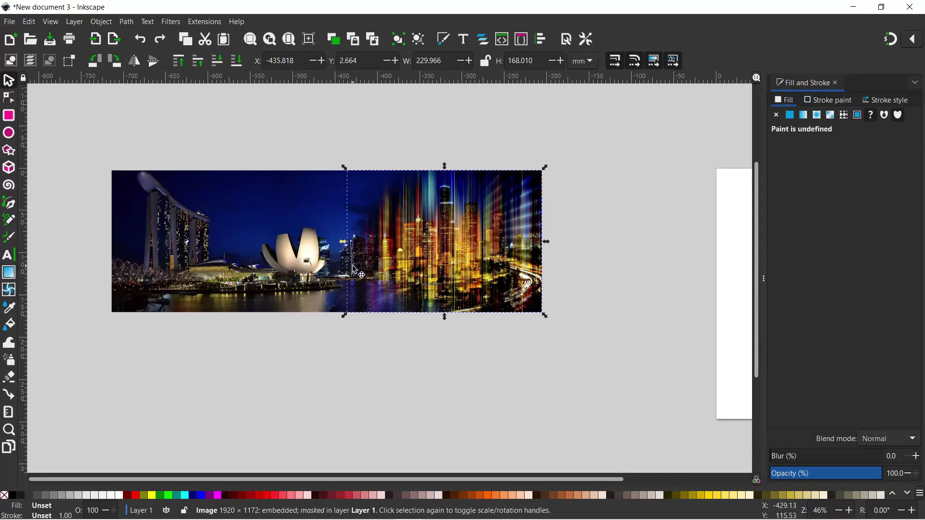
{"action": "key", "text": "ctrl"}
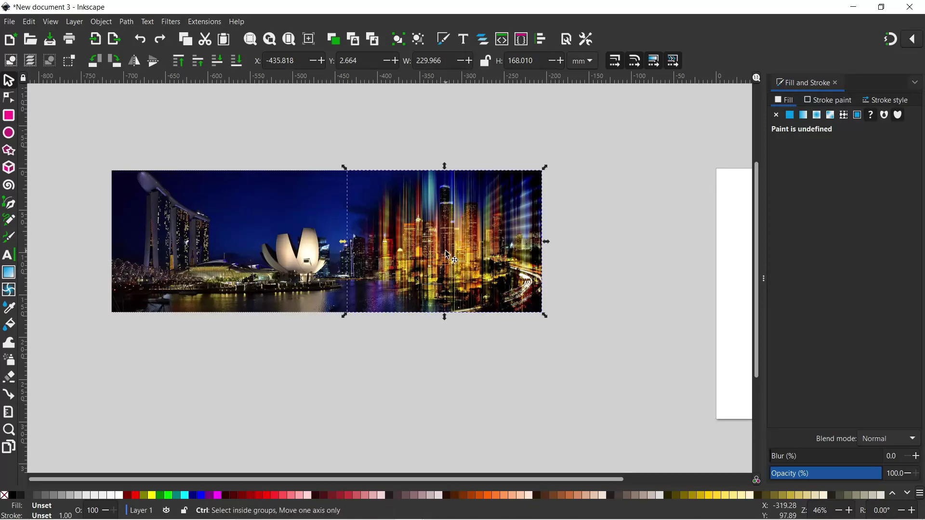
{"action": "left_click_drag", "start_coordinate": [448, 254], "coordinate": [437, 253]}
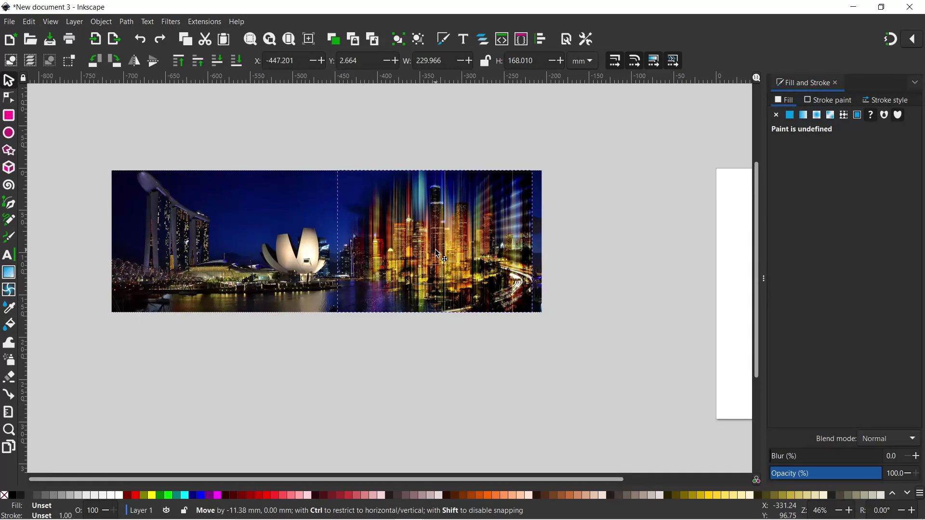
{"action": "left_click_drag", "start_coordinate": [437, 251], "coordinate": [436, 251]}
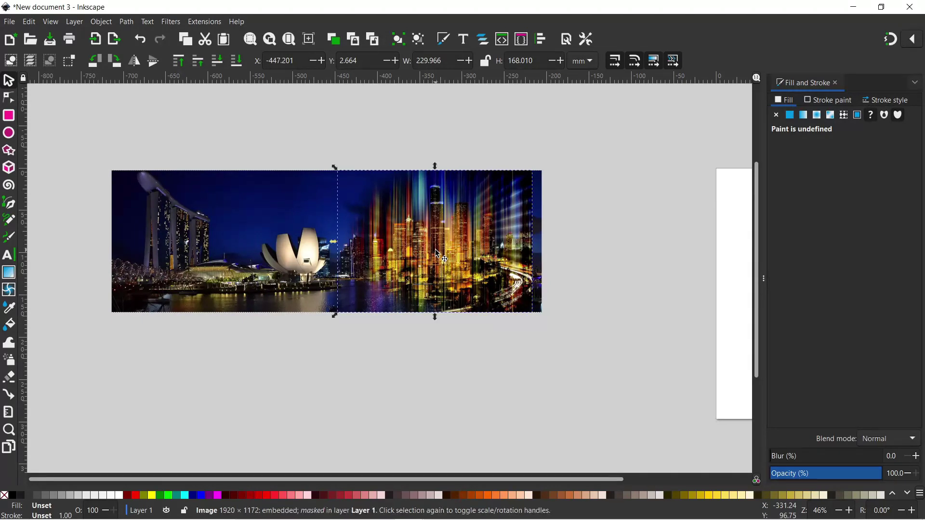
{"action": "left_click", "coordinate": [663, 380]}
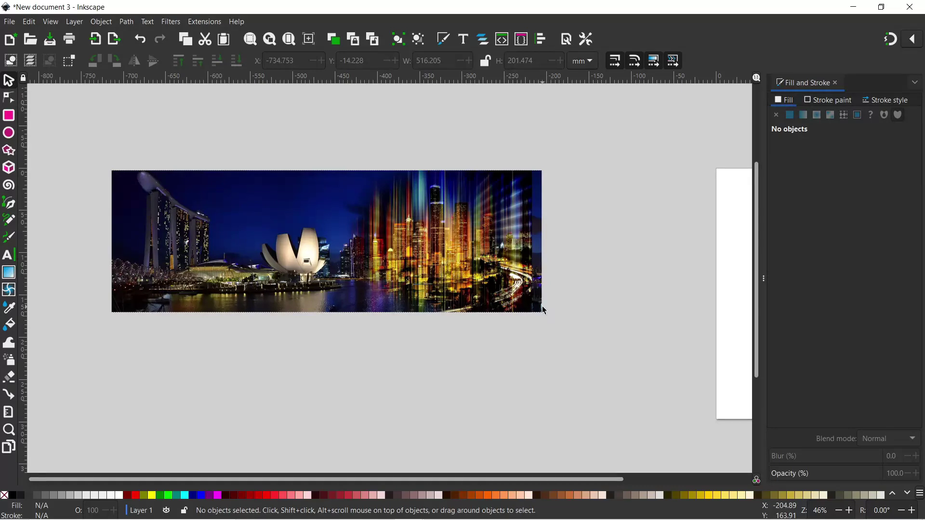
Draw a white rectangle about 516 by 211 mm over the blended photos, leaving out the exposed strip along their right edge
{"action": "left_click", "coordinate": [10, 120]}
{"action": "mouse_move", "coordinate": [90, 151]}
{"action": "left_mouse_down"}
{"action": "mouse_move", "coordinate": [426, 327]}
{"action": "mouse_move", "coordinate": [528, 329]}
{"action": "left_mouse_up"}
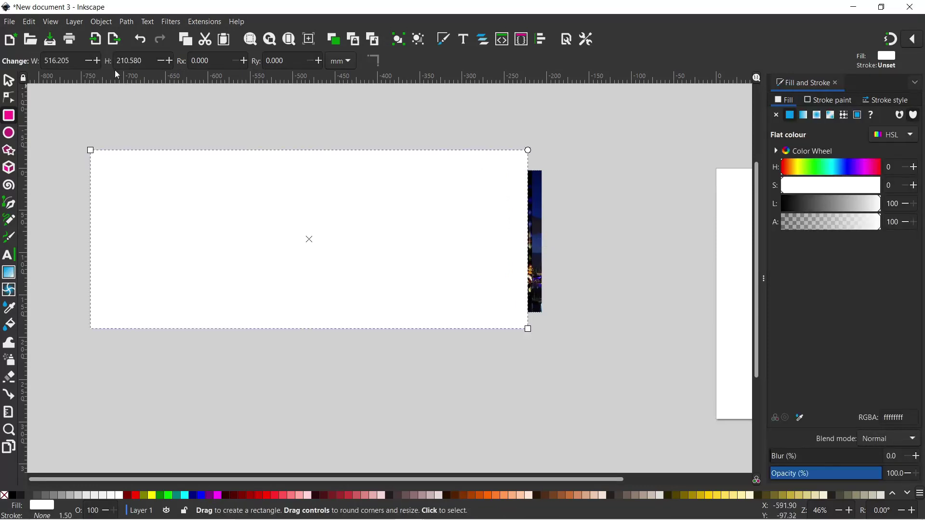
{"action": "left_click", "coordinate": [9, 83]}
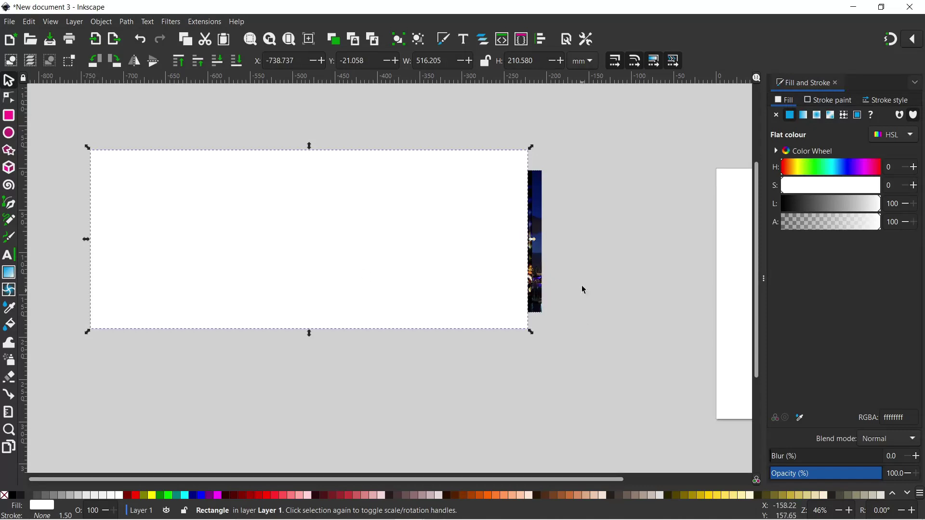
Clip the harbour photo with the white rectangle to trim its exposed right strip, and clear the selection
{"action": "left_click", "coordinate": [544, 247], "text": "shift"}
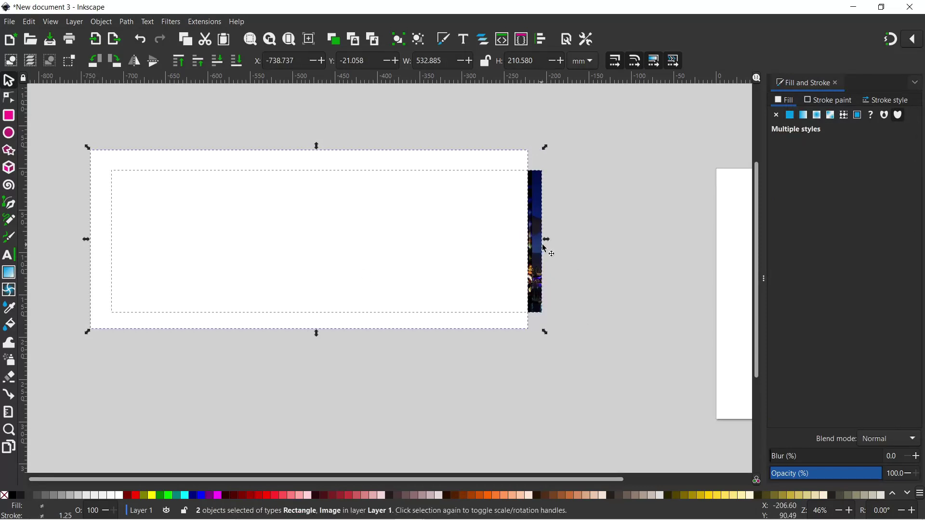
{"action": "left_click", "coordinate": [106, 25]}
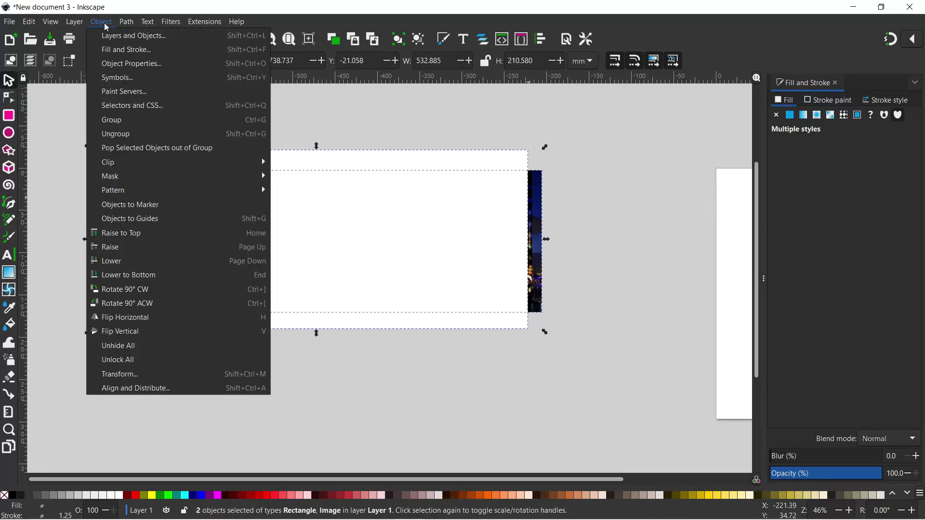
{"action": "mouse_move", "coordinate": [123, 164]}
{"action": "left_click", "coordinate": [291, 161]}
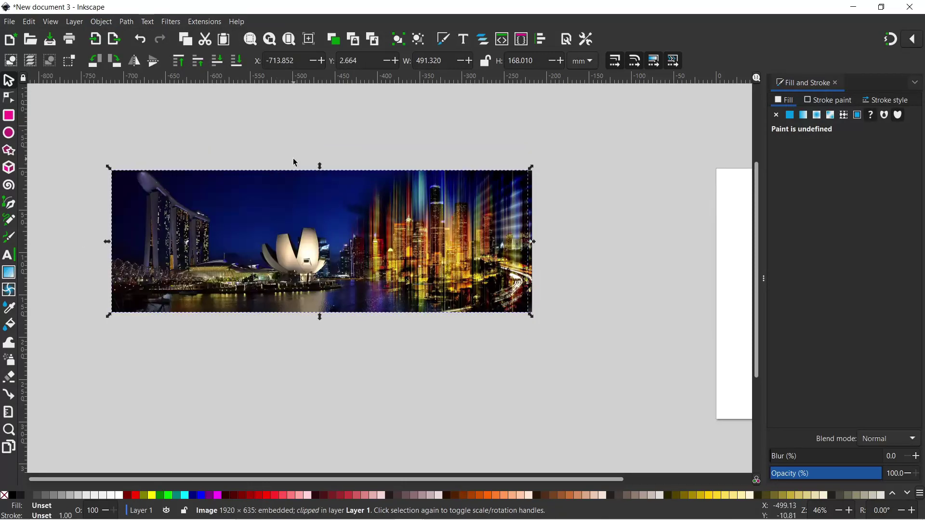
{"action": "left_click", "coordinate": [634, 271]}
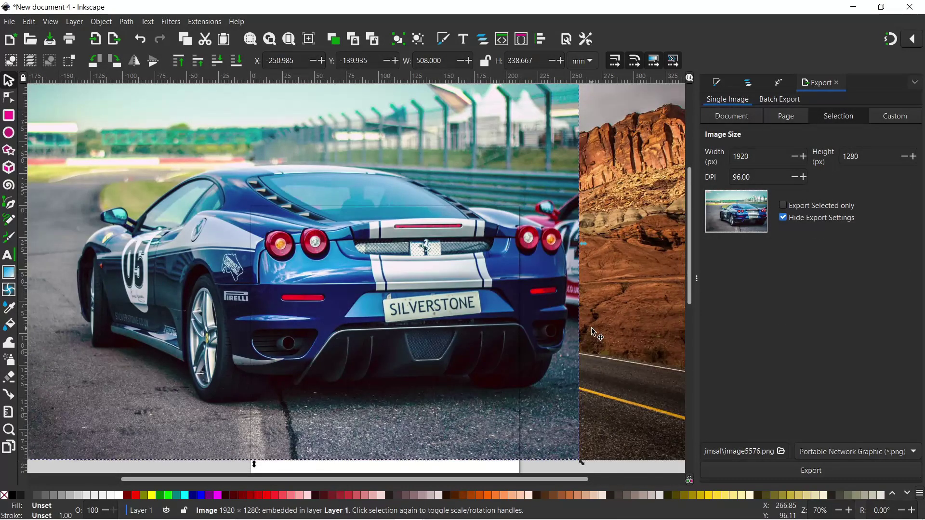
Move the car and canyon photos together off the page to about X -766, Y -144 mm and deselect them
{"action": "scroll", "coordinate": [592, 332], "scroll_direction": "down", "scroll_amount": 2, "text": "ctrl"}
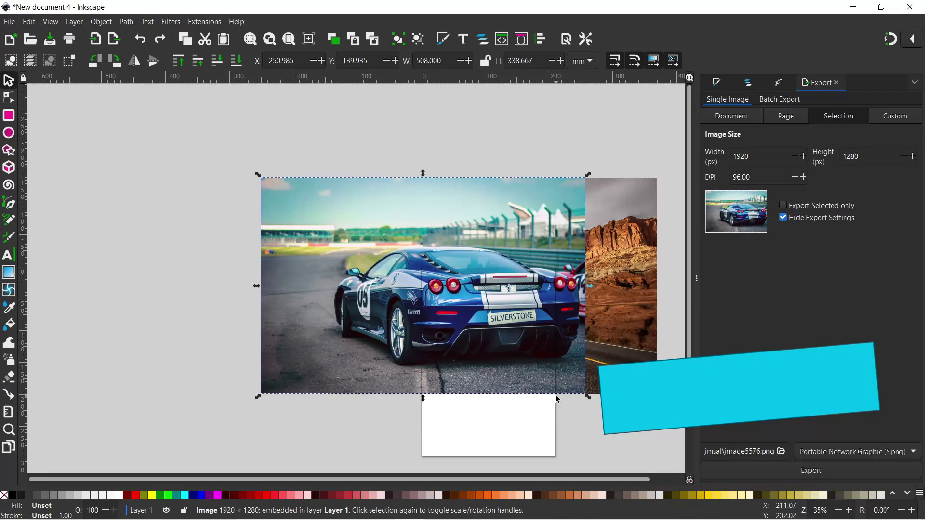
{"action": "left_click_drag", "start_coordinate": [201, 144], "coordinate": [662, 431]}
{"action": "left_click_drag", "start_coordinate": [348, 316], "coordinate": [328, 339]}
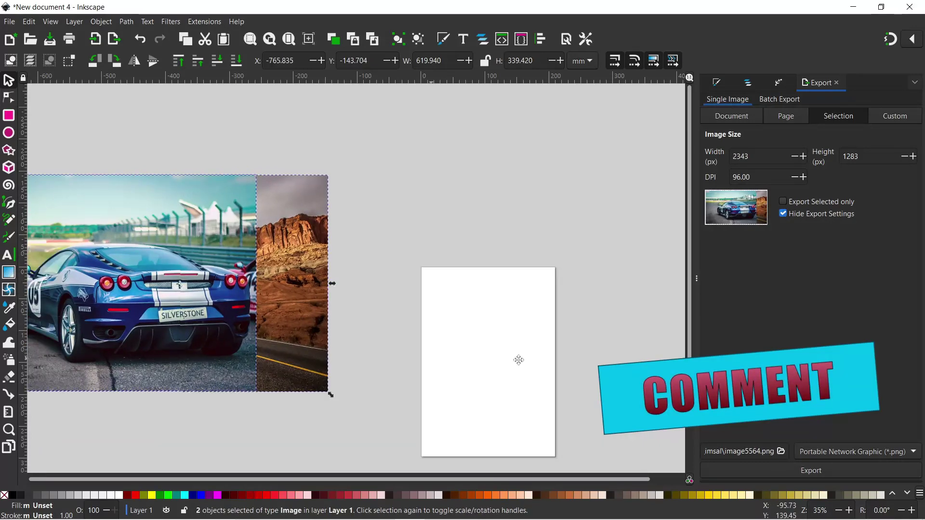
{"action": "scroll", "coordinate": [328, 339], "scroll_direction": "left", "scroll_amount": 10}
{"action": "key", "text": "Escape"}
{"action": "scroll", "coordinate": [346, 342], "scroll_direction": "right", "scroll_amount": 1}
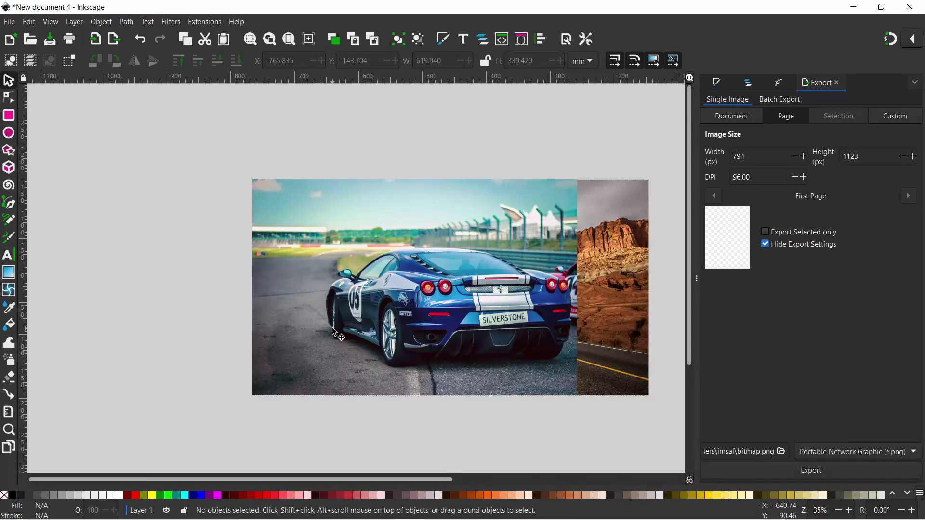
Trace the car with the Pen tool from the left rear wheel along the sill, around the front wheel and up past the bonnet
{"action": "left_click", "coordinate": [9, 206]}
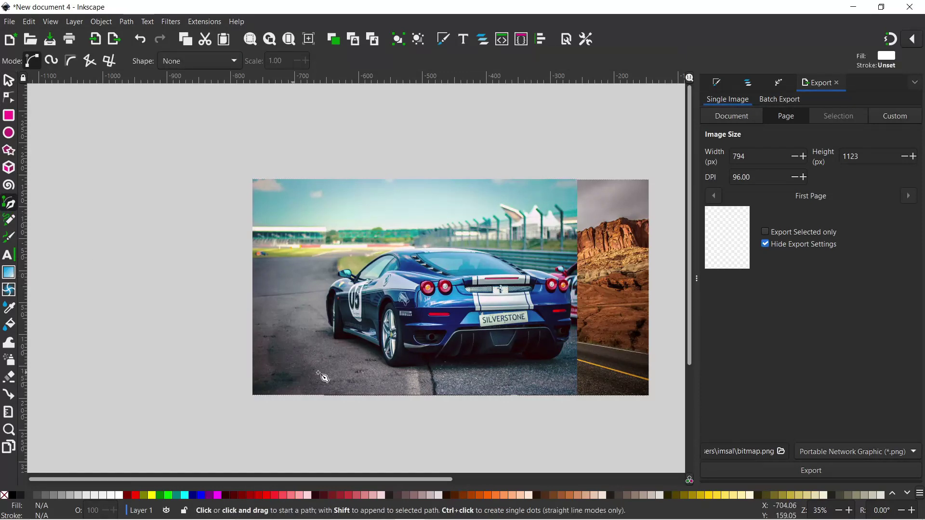
{"action": "scroll", "coordinate": [337, 369], "scroll_direction": "up", "scroll_amount": 2}
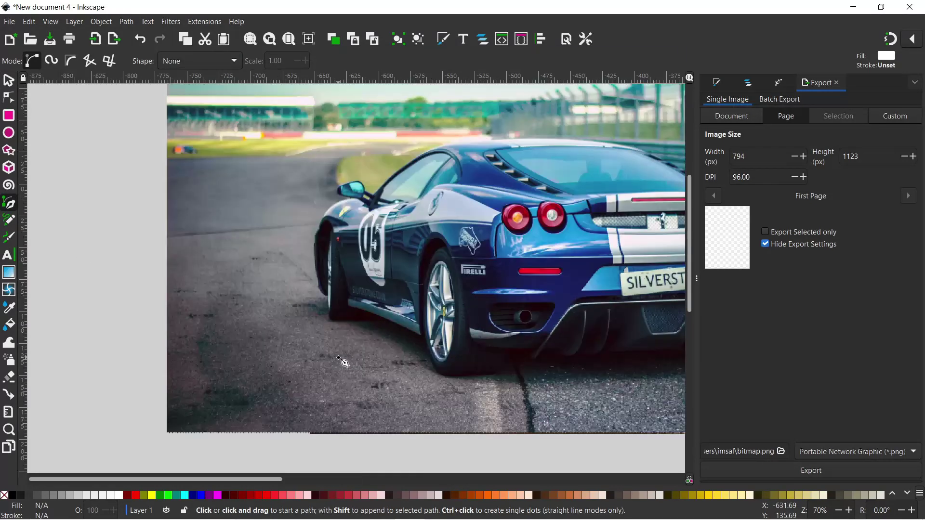
{"action": "scroll", "coordinate": [339, 359], "scroll_direction": "up", "scroll_amount": 2}
{"action": "left_click", "coordinate": [425, 380]}
{"action": "left_click", "coordinate": [368, 357]}
{"action": "left_click_drag", "start_coordinate": [332, 359], "coordinate": [336, 361]}
{"action": "left_click", "coordinate": [321, 322]}
{"action": "left_click_drag", "start_coordinate": [315, 280], "coordinate": [314, 253]}
{"action": "left_click", "coordinate": [340, 224]}
{"action": "left_click_drag", "start_coordinate": [438, 185], "coordinate": [466, 181]}
Continue the pen outline around the car's right rear tyre and underside, and close it at the left rear wheel
{"action": "scroll", "coordinate": [466, 181], "scroll_direction": "right", "scroll_amount": 10}
{"action": "scroll", "coordinate": [465, 181], "scroll_direction": "down", "scroll_amount": 1}
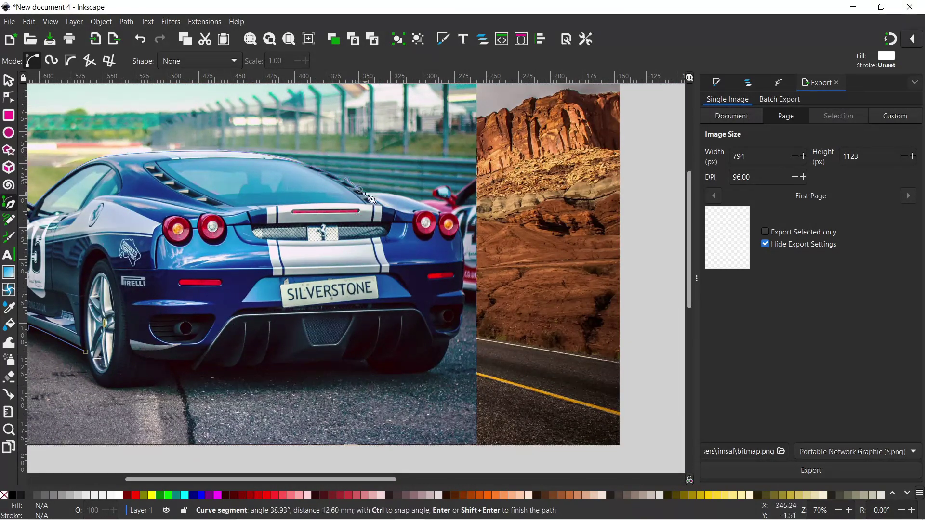
{"action": "left_click", "coordinate": [460, 331]}
{"action": "left_click_drag", "start_coordinate": [430, 372], "coordinate": [407, 373]}
{"action": "left_click", "coordinate": [366, 360]}
{"action": "left_click_drag", "start_coordinate": [228, 368], "coordinate": [221, 366]}
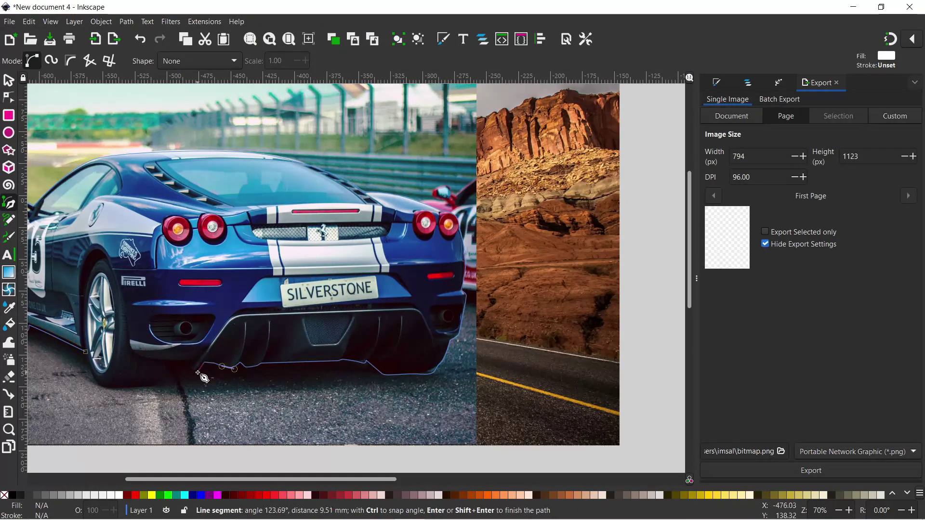
{"action": "left_click_drag", "start_coordinate": [164, 384], "coordinate": [162, 383]}
{"action": "left_click_drag", "start_coordinate": [85, 352], "coordinate": [90, 375]}
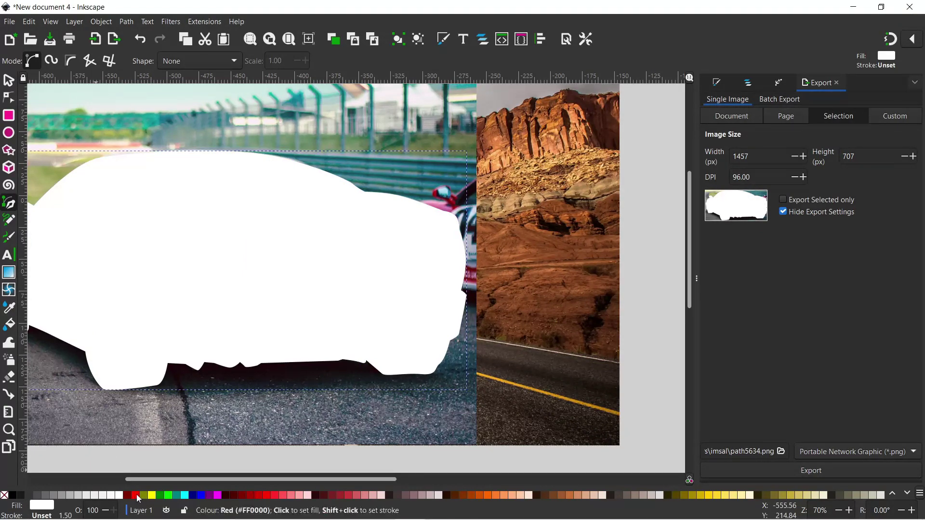
Give the car outline a red stroke, no fill and a 0.25 mm stroke width
{"action": "left_click", "coordinate": [138, 500], "text": "shift"}
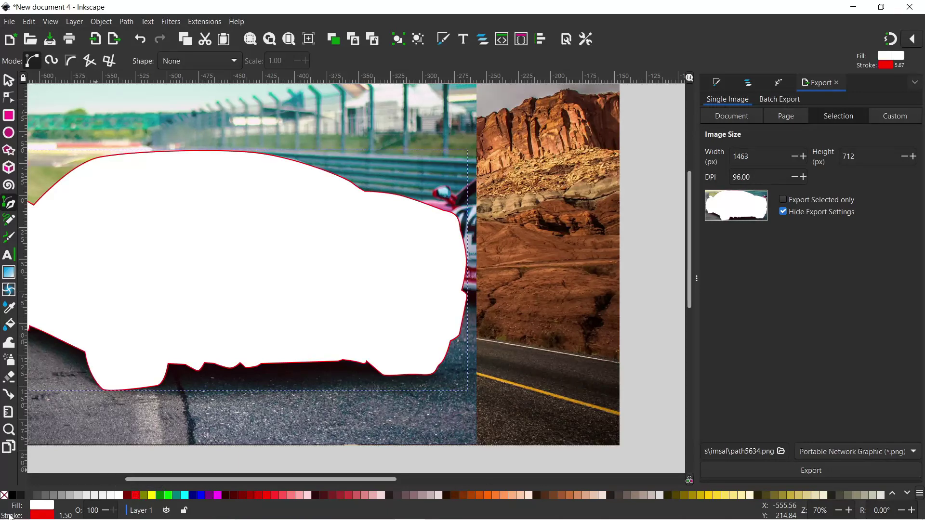
{"action": "left_click", "coordinate": [5, 496]}
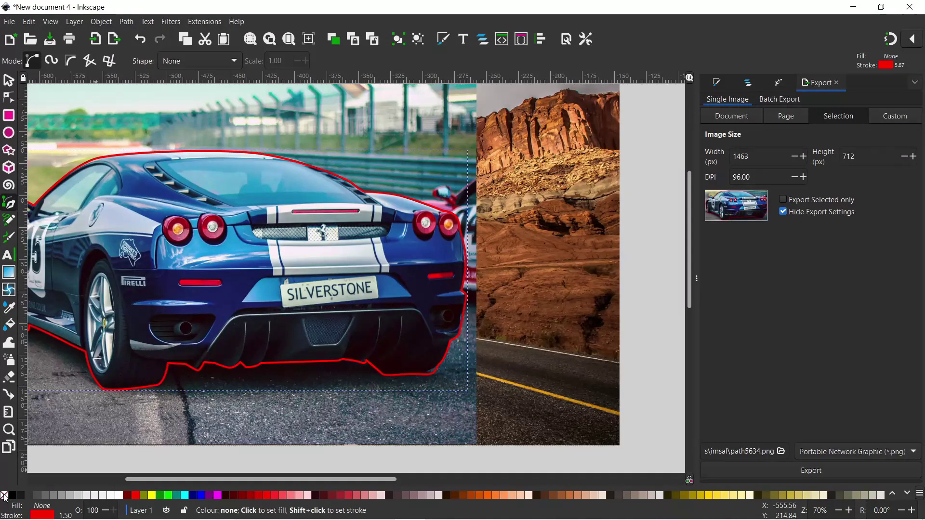
{"action": "right_click", "coordinate": [70, 517]}
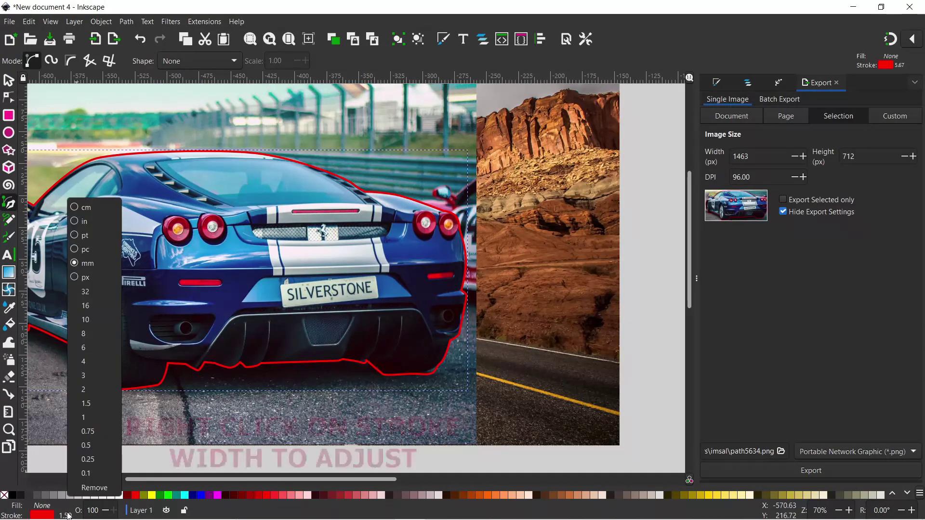
{"action": "left_click", "coordinate": [91, 460]}
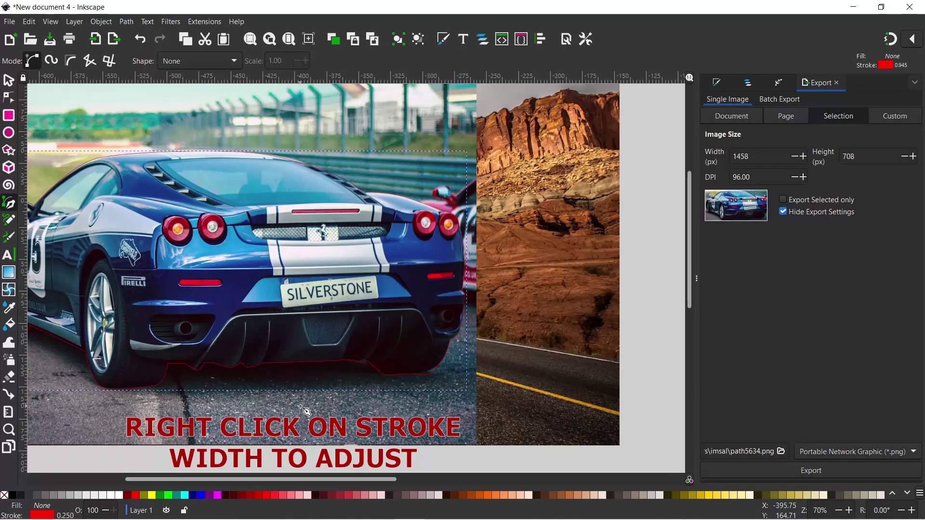
Adjust the outline's nodes and handles around the right rear tyre and neighbouring diffuser edge to hug the car
{"action": "scroll", "coordinate": [304, 410], "scroll_direction": "up", "scroll_amount": 2}
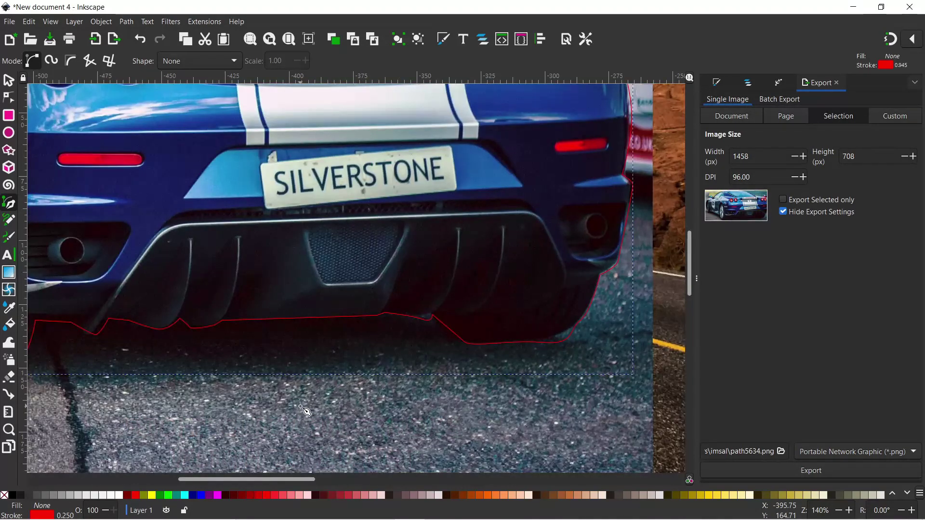
{"action": "key", "text": "n"}
{"action": "scroll", "coordinate": [568, 336], "scroll_direction": "up", "scroll_amount": 2}
{"action": "left_click_drag", "start_coordinate": [566, 333], "coordinate": [571, 327]}
{"action": "left_click_drag", "start_coordinate": [250, 328], "coordinate": [201, 319]}
{"action": "left_click_drag", "start_coordinate": [325, 366], "coordinate": [313, 367]}
{"action": "left_click", "coordinate": [175, 315]}
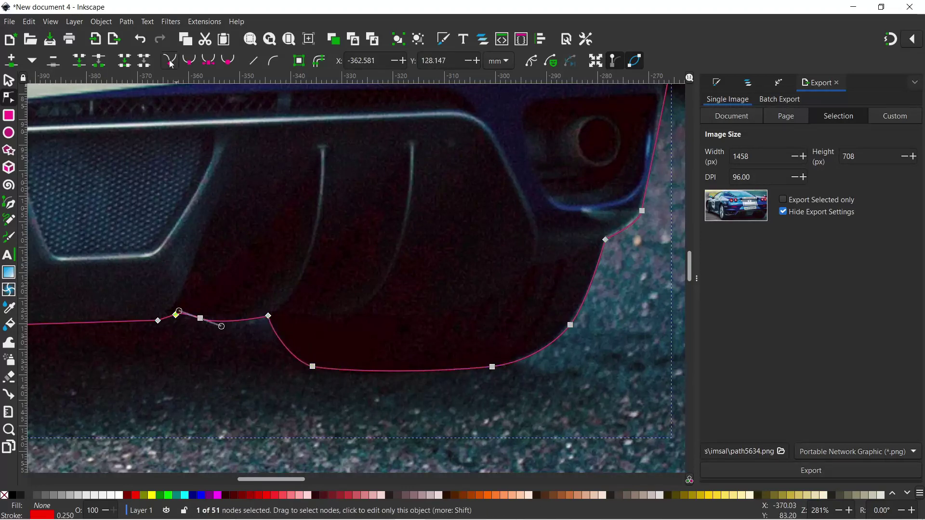
{"action": "left_click_drag", "start_coordinate": [176, 315], "coordinate": [155, 321]}
Refine the outline's nodes and handles beneath the left diffuser fins and towards the left rear wheel
{"action": "scroll", "coordinate": [162, 379], "scroll_direction": "left", "scroll_amount": 10}
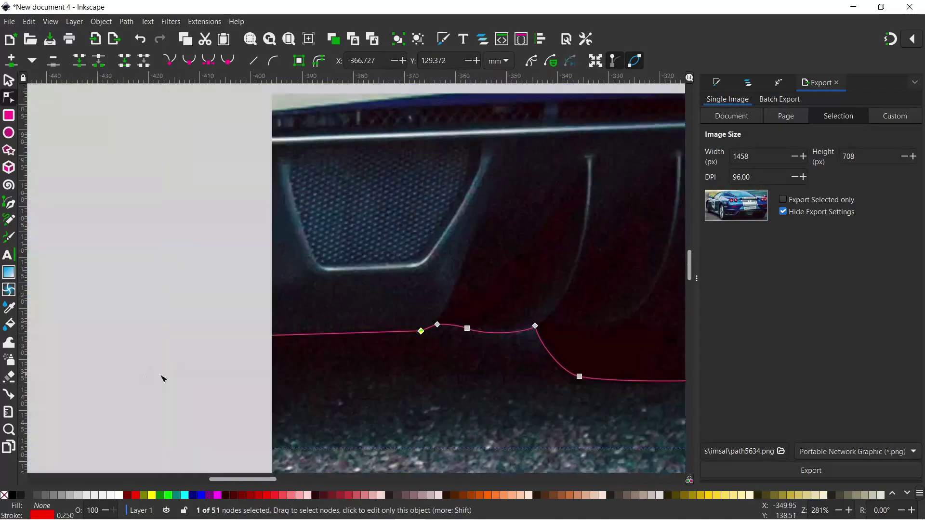
{"action": "scroll", "coordinate": [163, 379], "scroll_direction": "left", "scroll_amount": 10}
{"action": "left_click_drag", "start_coordinate": [153, 374], "coordinate": [147, 374]}
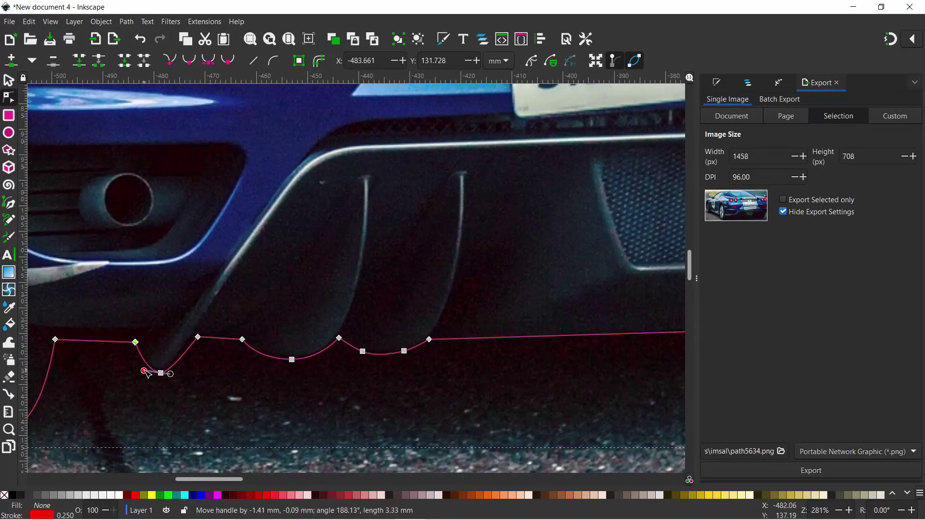
{"action": "scroll", "coordinate": [147, 374], "scroll_direction": "left", "scroll_amount": 10}
{"action": "scroll", "coordinate": [147, 373], "scroll_direction": "right", "scroll_amount": 10}
{"action": "left_click_drag", "start_coordinate": [144, 247], "coordinate": [155, 340]}
{"action": "scroll", "coordinate": [116, 244], "scroll_direction": "left", "scroll_amount": 7}
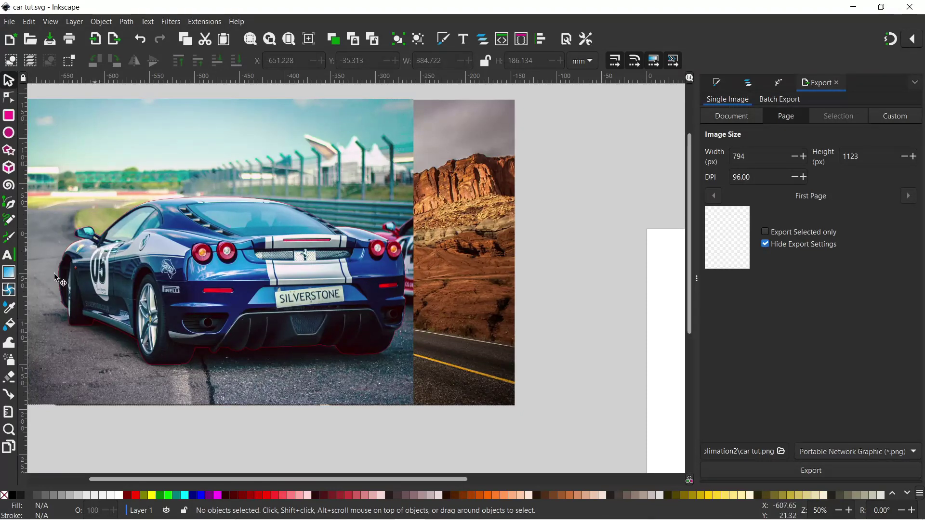
Draw a closed four-sided pen path around the small background gap between the wing mirror and the car body
{"action": "scroll", "coordinate": [52, 280], "scroll_direction": "up", "scroll_amount": 4, "text": "ctrl"}
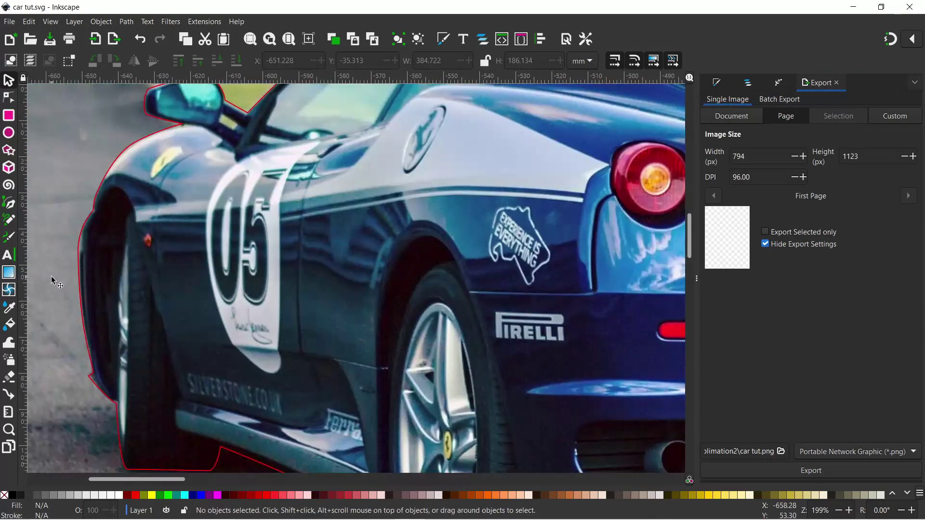
{"action": "left_click", "coordinate": [8, 206]}
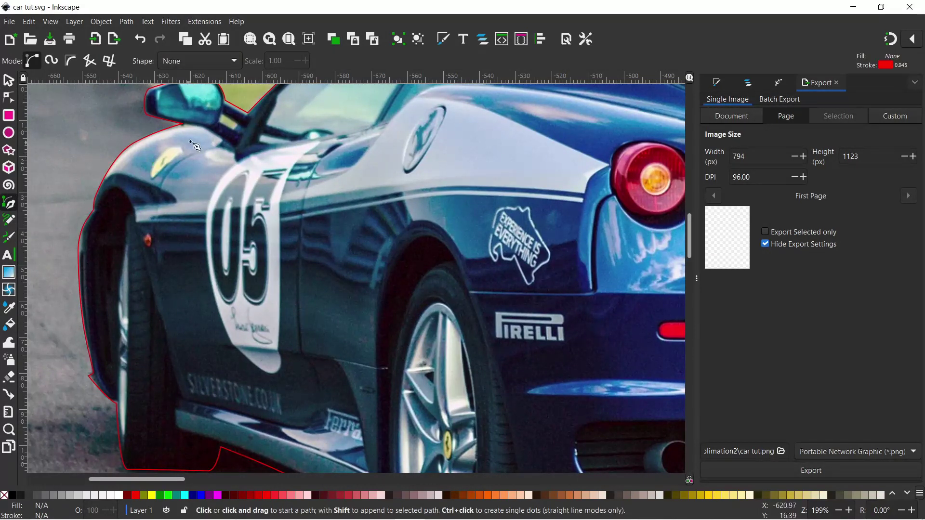
{"action": "left_click", "coordinate": [220, 122]}
{"action": "left_click", "coordinate": [222, 117]}
{"action": "left_click", "coordinate": [237, 124]}
{"action": "left_click", "coordinate": [235, 130]}
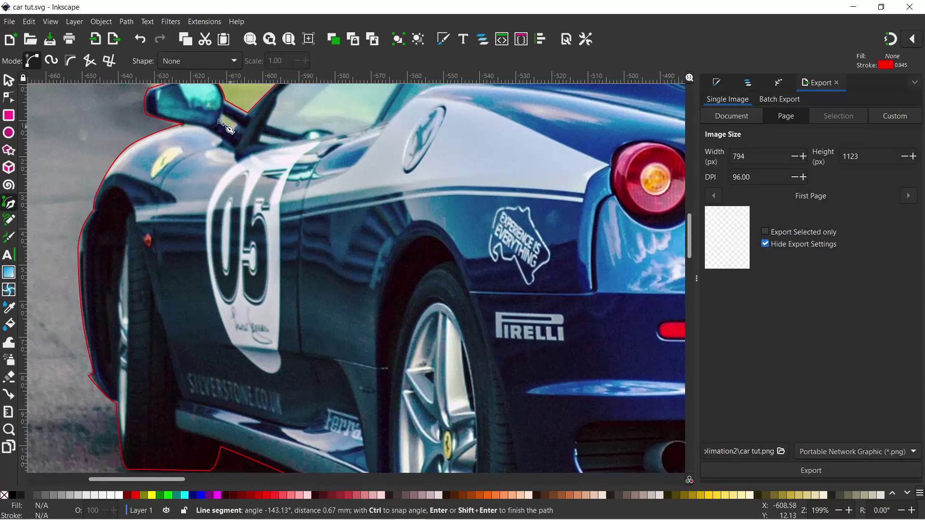
{"action": "left_click", "coordinate": [220, 122]}
Fine-tune a corner of the small mirror-gap path with the Node tool
{"action": "left_click", "coordinate": [8, 80]}
{"action": "left_click", "coordinate": [8, 97]}
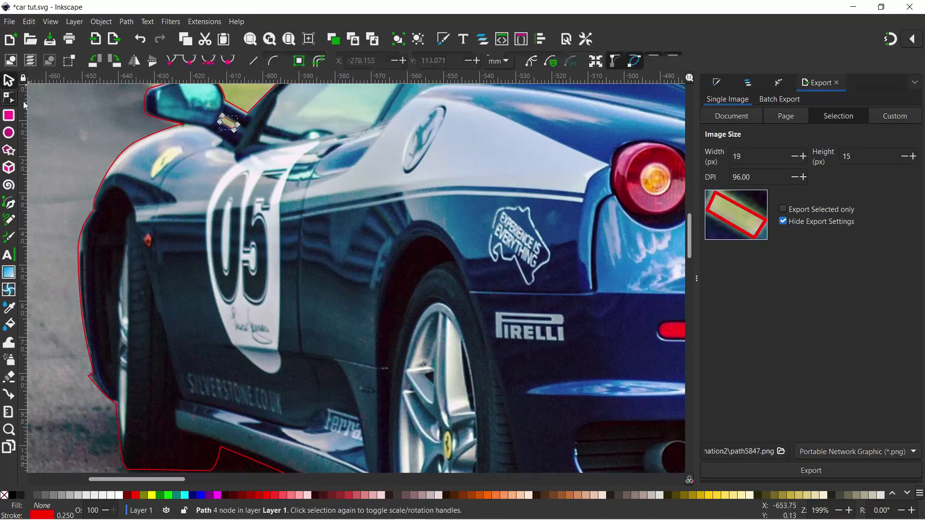
{"action": "scroll", "coordinate": [248, 119], "scroll_direction": "up", "scroll_amount": 5}
{"action": "left_click_drag", "start_coordinate": [176, 108], "coordinate": [178, 112]}
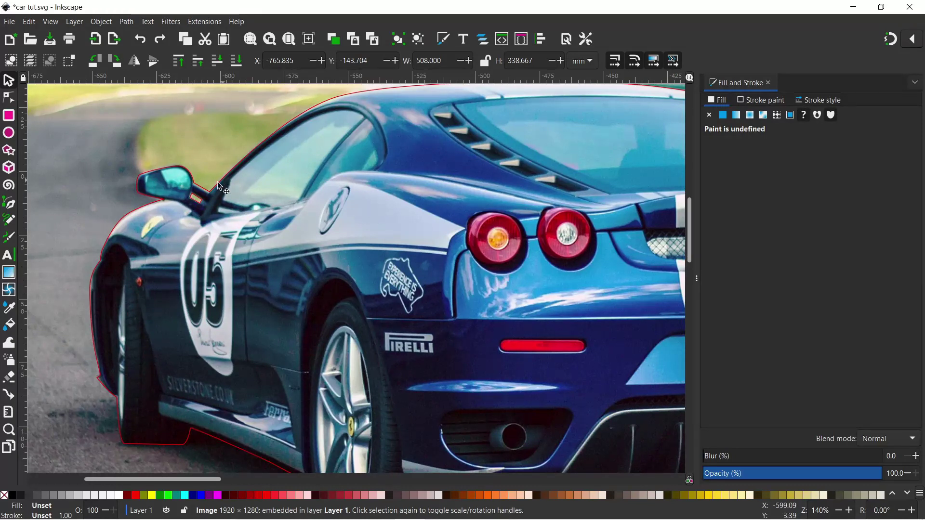
Subtract the small mirror-gap path from the car outline using the Difference operation
{"action": "left_click", "coordinate": [220, 185]}
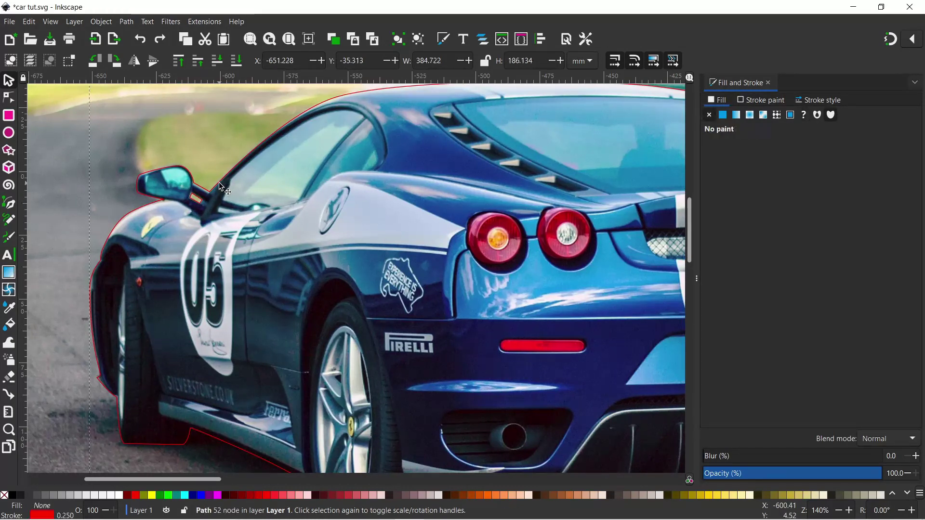
{"action": "left_click", "coordinate": [197, 201], "text": "shift"}
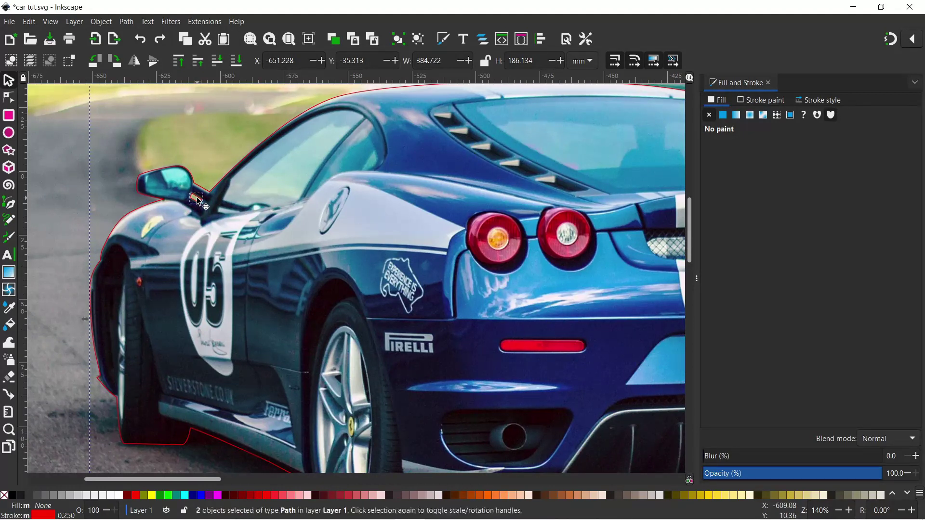
{"action": "left_click", "coordinate": [127, 22]}
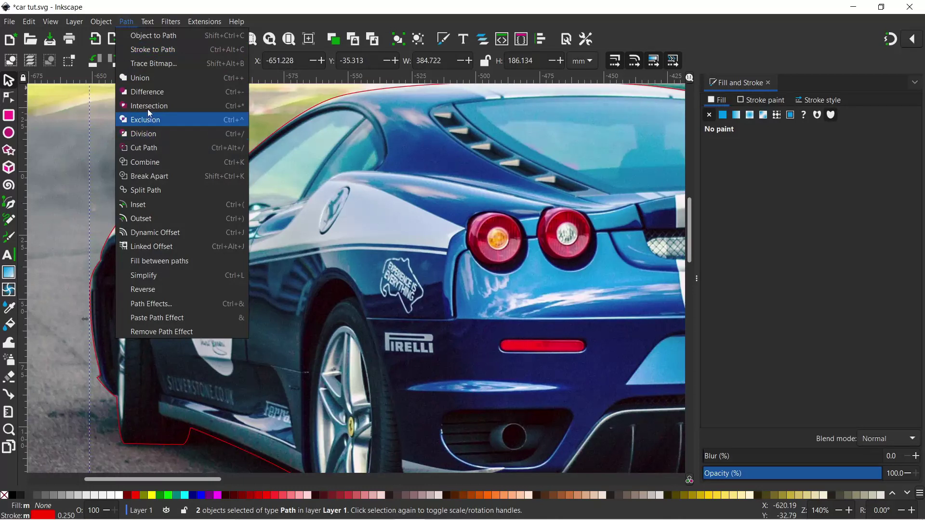
{"action": "left_click", "coordinate": [146, 92]}
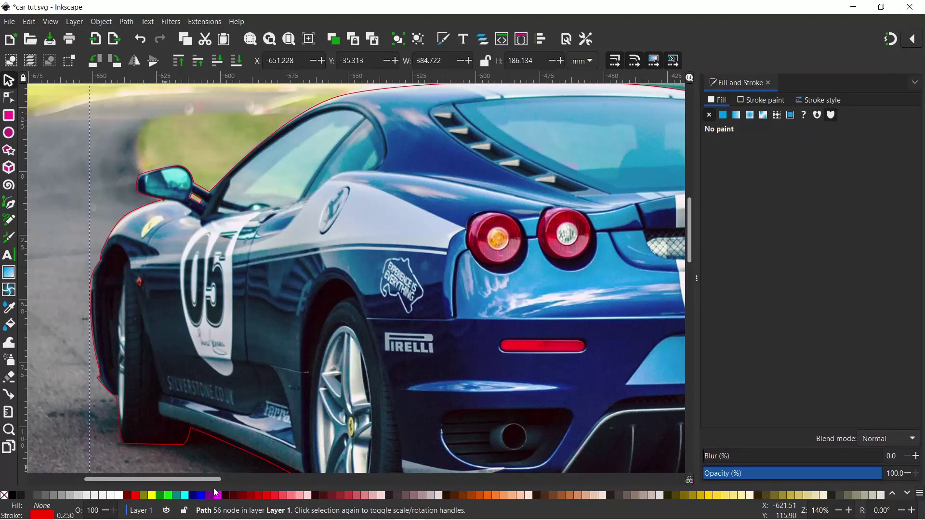
Fill the car outline with light red (ff8080ff) and set it as the clip of the race car photo
{"action": "left_click", "coordinate": [293, 496]}
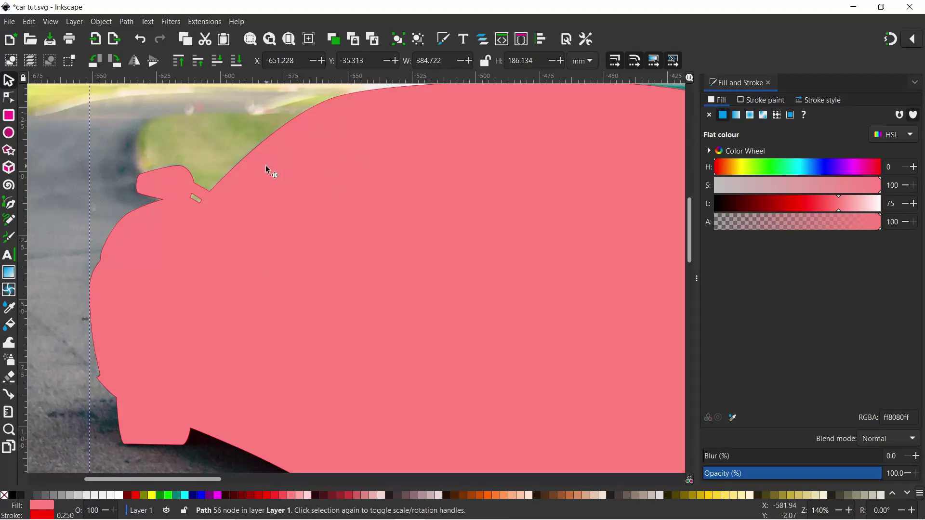
{"action": "left_click", "coordinate": [70, 195], "text": "shift"}
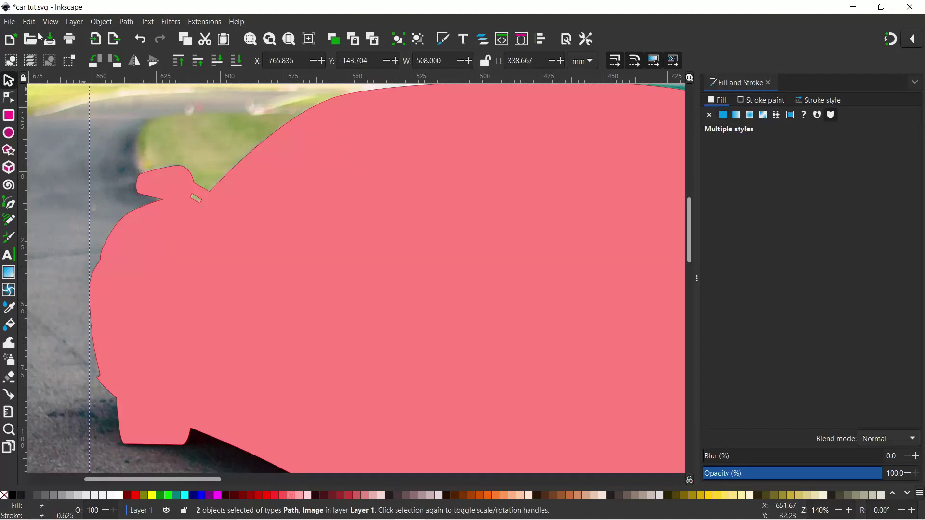
{"action": "left_click", "coordinate": [100, 22]}
{"action": "mouse_move", "coordinate": [263, 163]}
{"action": "left_click", "coordinate": [293, 164]}
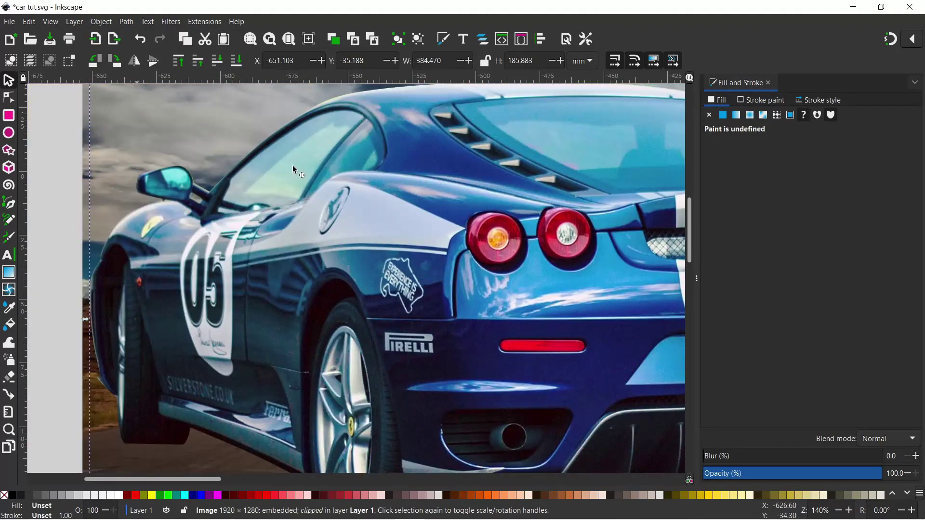
Scale the cut-out car down to about 174 × 84 mm and place it in the right lane of the canyon road
{"action": "scroll", "coordinate": [320, 224], "scroll_direction": "down", "scroll_amount": 2}
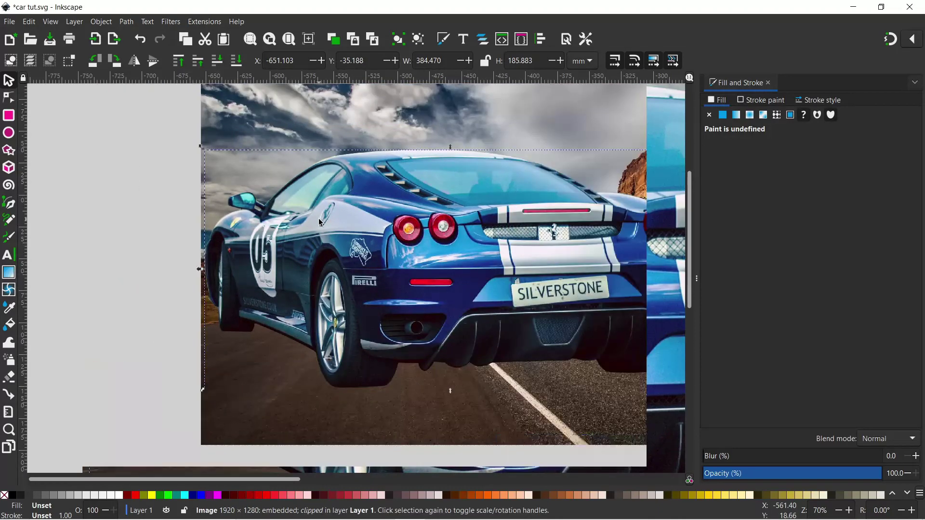
{"action": "scroll", "coordinate": [320, 222], "scroll_direction": "down", "scroll_amount": 2}
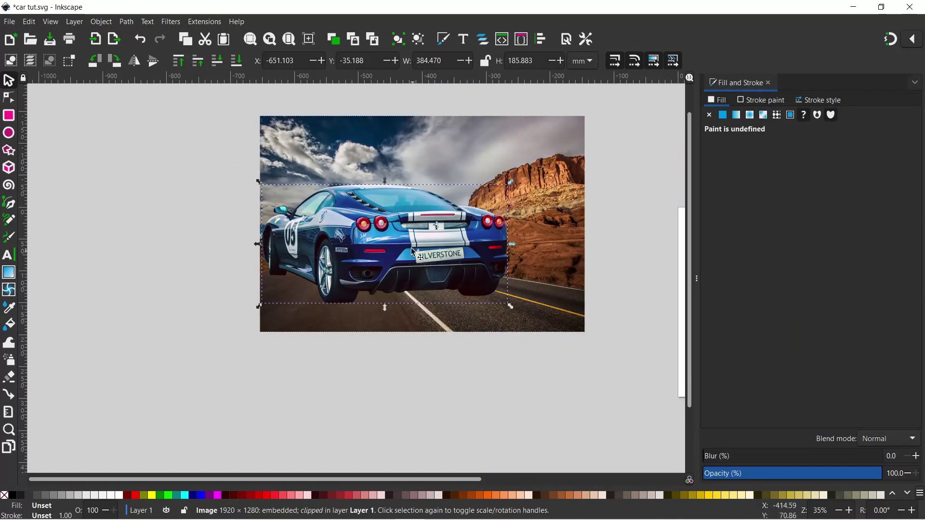
{"action": "left_click_drag", "start_coordinate": [432, 261], "coordinate": [463, 278]}
{"action": "left_click_drag", "start_coordinate": [467, 275], "coordinate": [465, 274]}
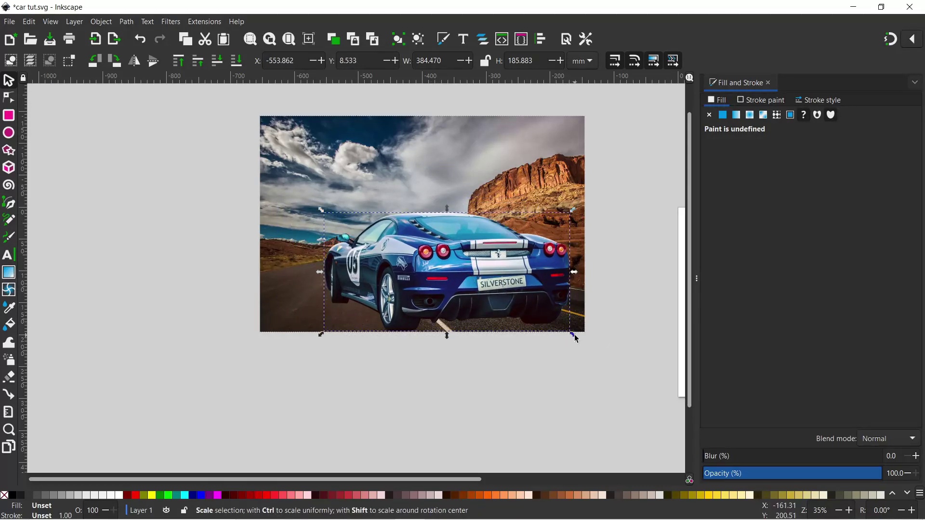
{"action": "left_click_drag", "start_coordinate": [576, 339], "coordinate": [464, 288]}
{"action": "left_click_drag", "start_coordinate": [425, 243], "coordinate": [515, 280]}
{"action": "left_click_drag", "start_coordinate": [551, 315], "coordinate": [525, 302]}
{"action": "left_click_drag", "start_coordinate": [492, 274], "coordinate": [510, 284]}
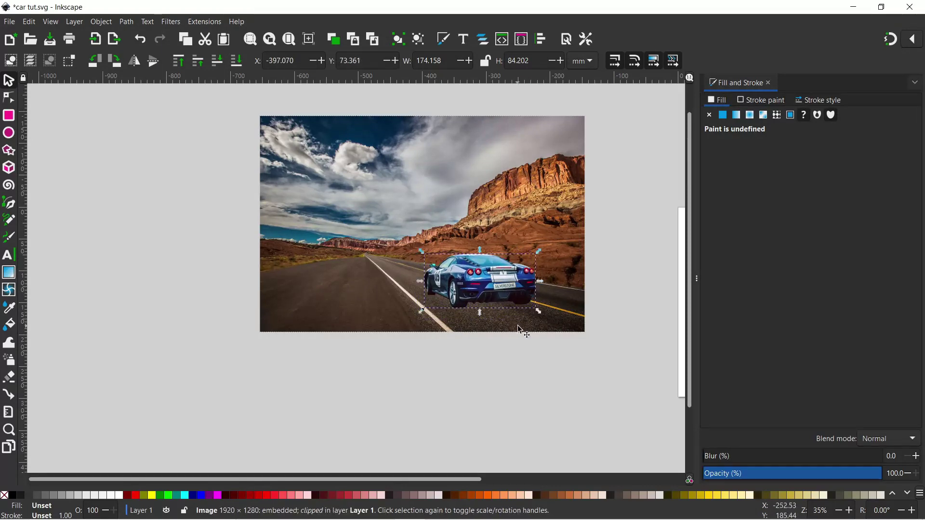
Shrink the car to about 152 × 74 mm and fine-tune its position in the right lane
{"action": "left_click_drag", "start_coordinate": [538, 311], "coordinate": [526, 304]}
{"action": "left_click", "coordinate": [576, 377]}
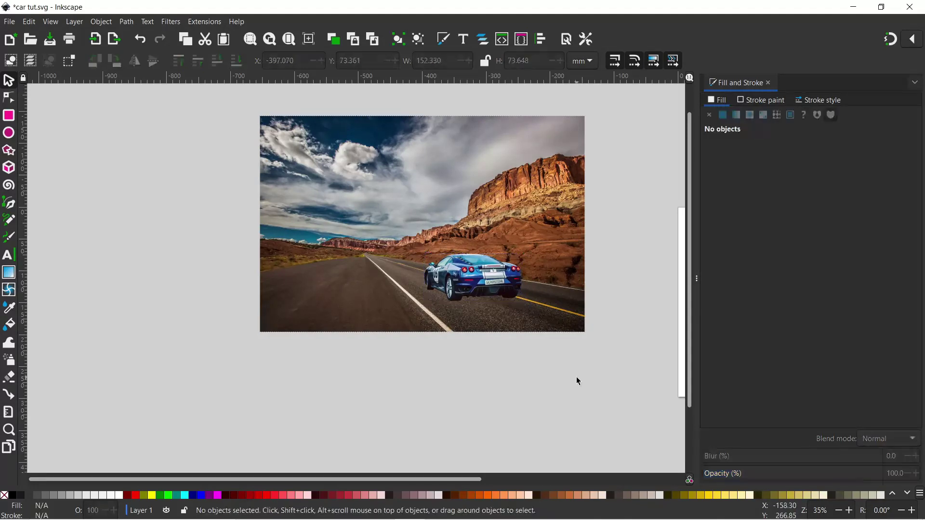
{"action": "left_click_drag", "start_coordinate": [498, 276], "coordinate": [501, 272]}
{"action": "left_click", "coordinate": [554, 393]}
{"action": "left_click", "coordinate": [497, 384]}
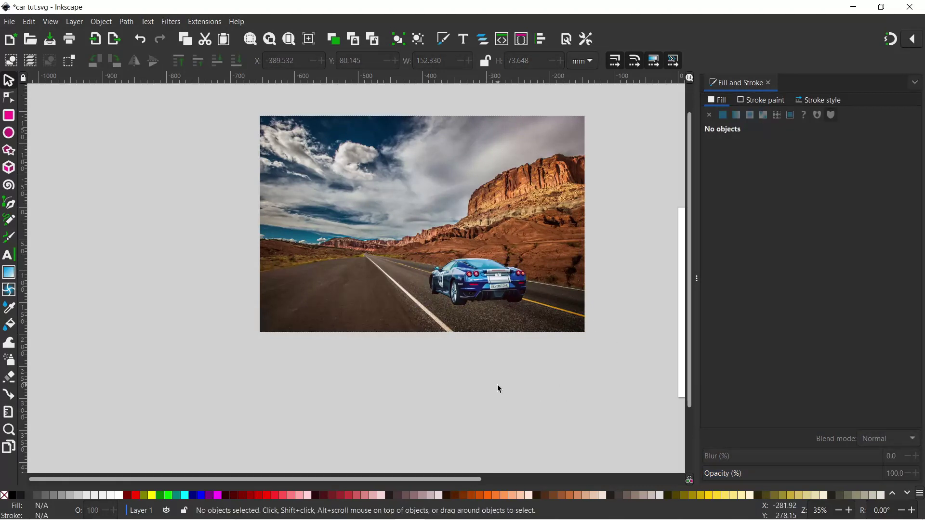
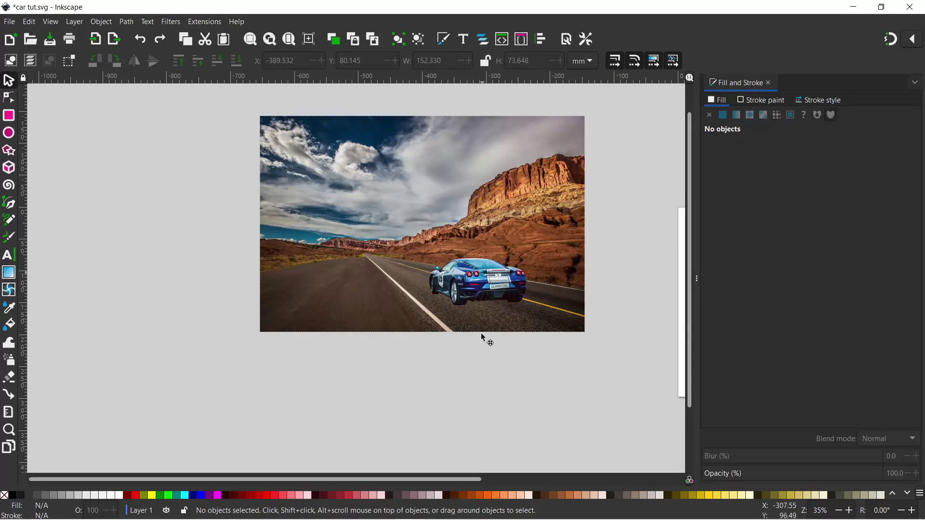
Move the car off the canyon photo to the empty area below it and duplicate it in place
{"action": "left_click_drag", "start_coordinate": [479, 285], "coordinate": [413, 399]}
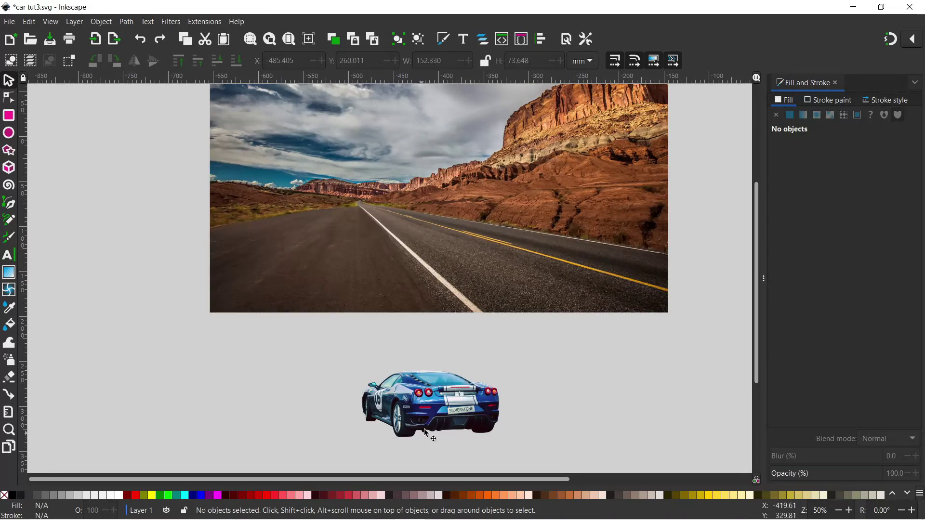
{"action": "left_click", "coordinate": [431, 404]}
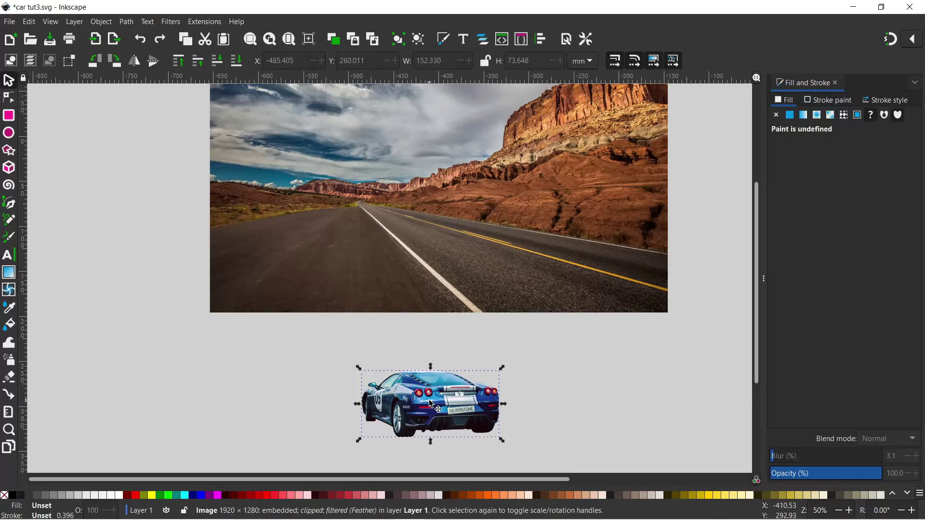
{"action": "key", "text": "ctrl"}
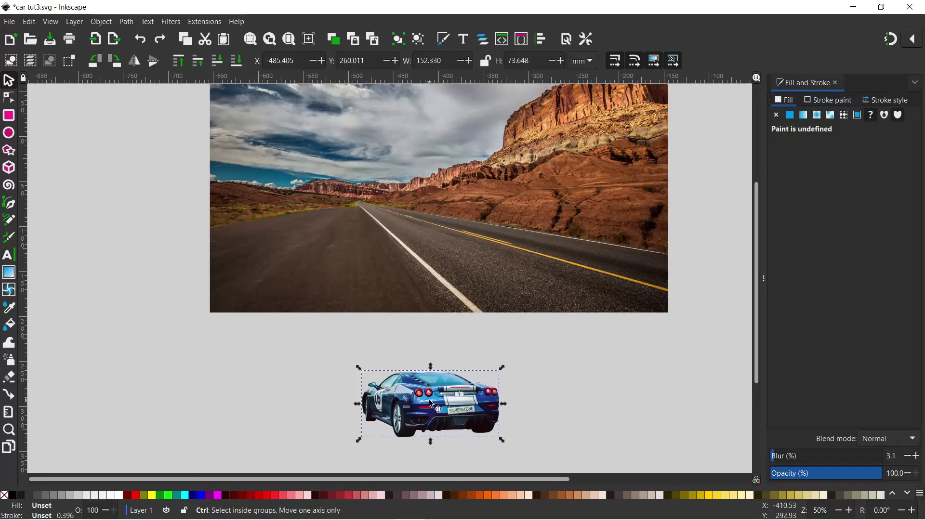
{"action": "key", "text": "ctrl+d"}
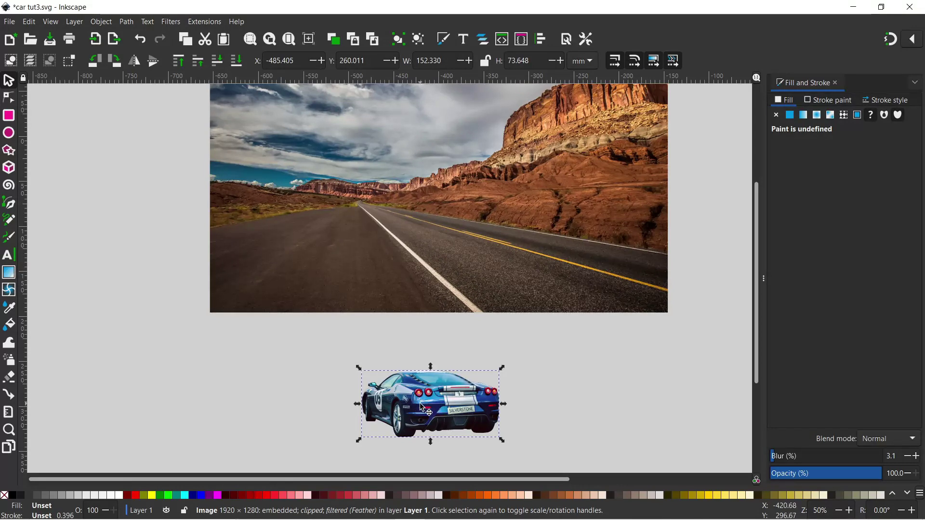
Release the duplicate car's clip and delete its photo, keeping the pink silhouette directly over the original car
{"action": "left_click", "coordinate": [102, 21]}
{"action": "mouse_move", "coordinate": [118, 163]}
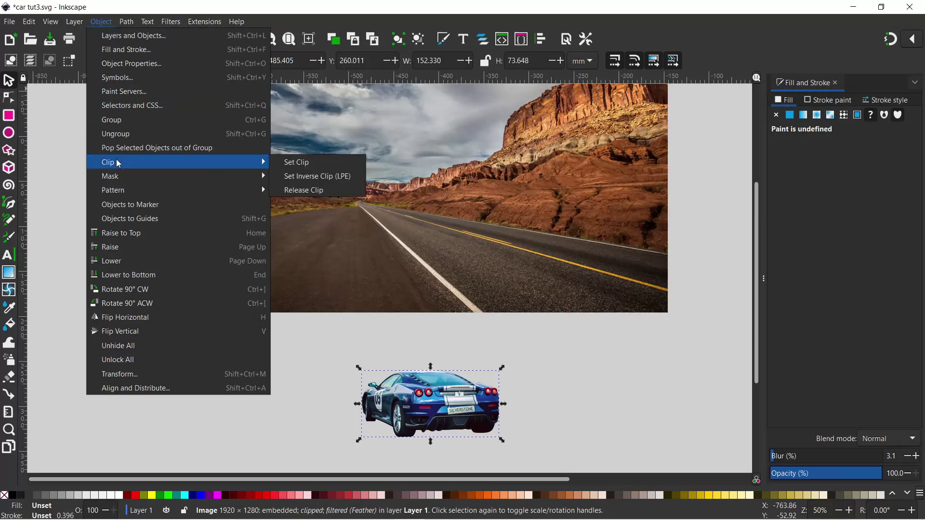
{"action": "left_click", "coordinate": [299, 190]}
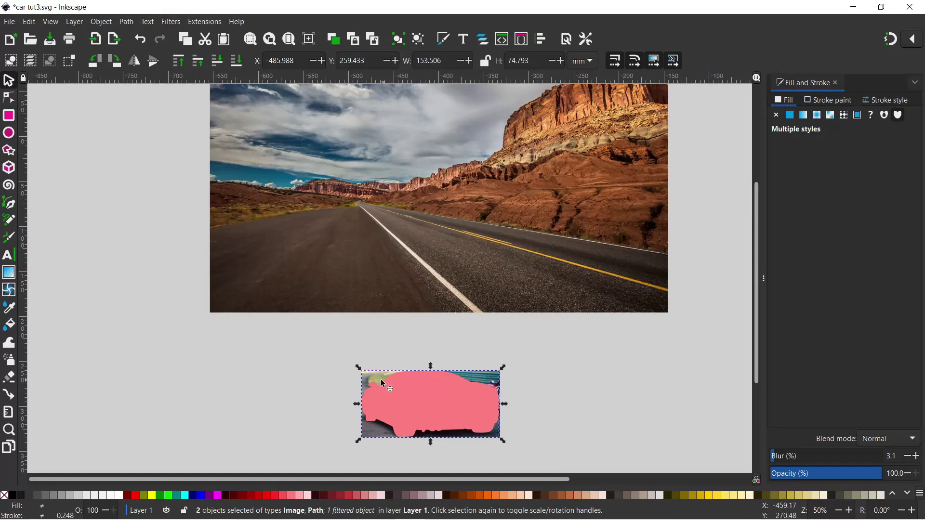
{"action": "left_click", "coordinate": [559, 389]}
{"action": "left_click", "coordinate": [492, 374]}
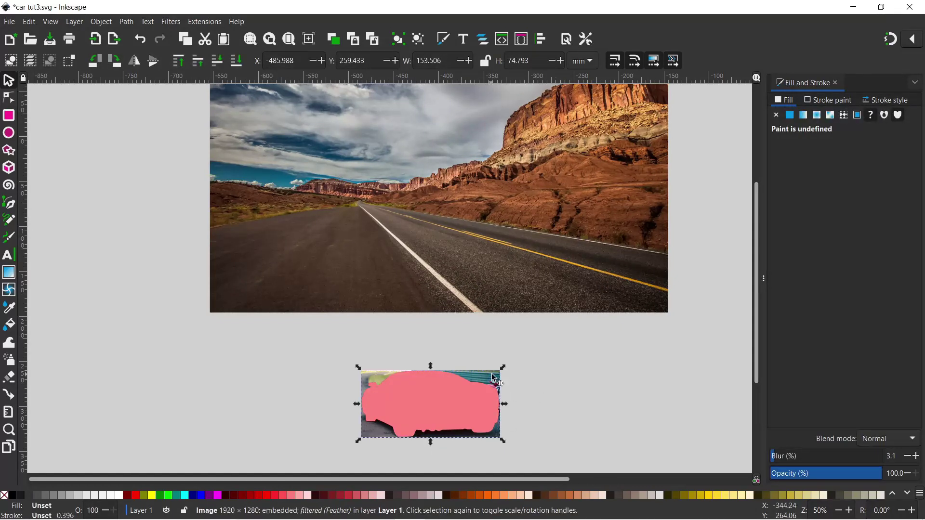
{"action": "key", "text": "Delete"}
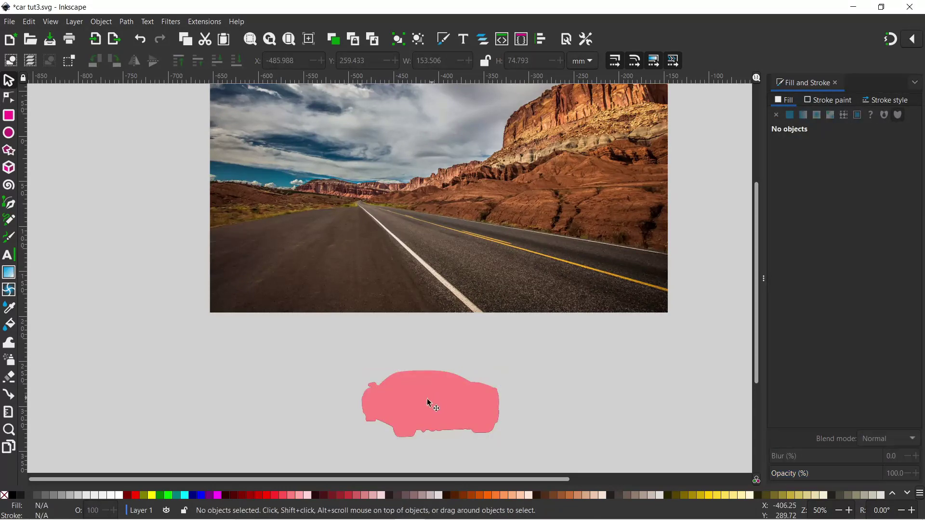
{"action": "left_click_drag", "start_coordinate": [427, 398], "coordinate": [559, 391]}
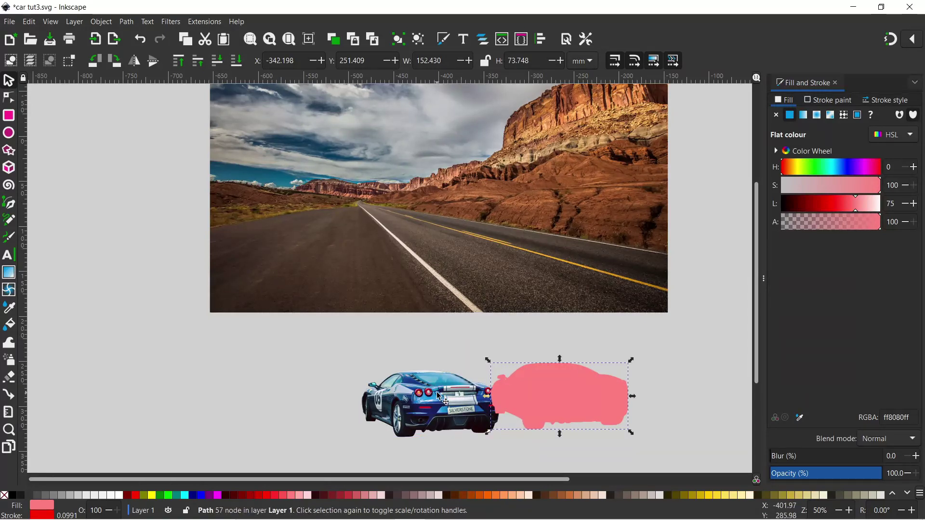
{"action": "key", "text": "ctrl+z"}
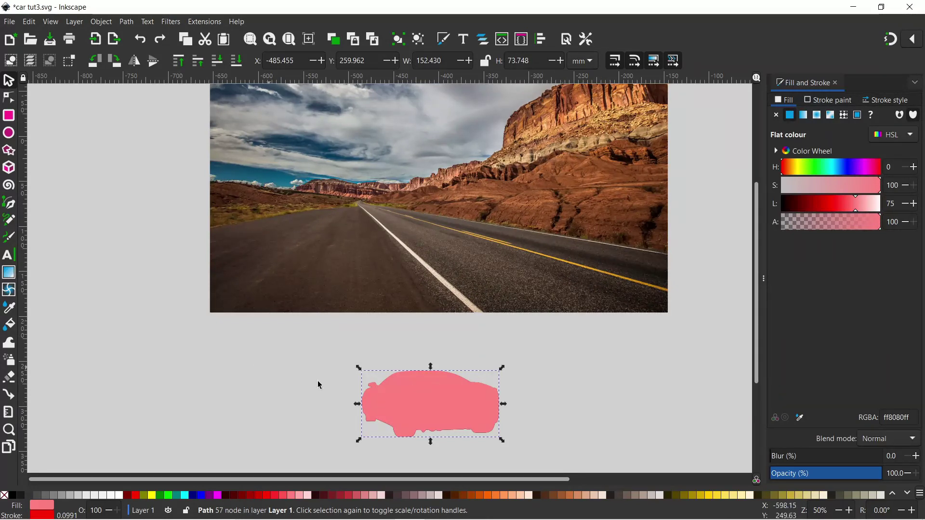
Fill the silhouette with orange sampled from the sunlit cliff, with 59.1% opacity and the Darken blend mode
{"action": "left_click", "coordinate": [9, 308]}
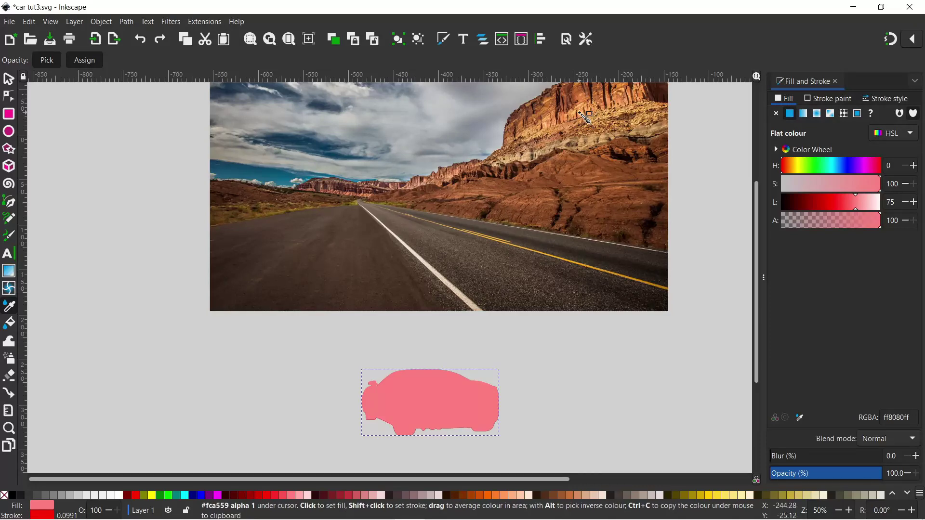
{"action": "left_click_drag", "start_coordinate": [585, 116], "coordinate": [588, 119]}
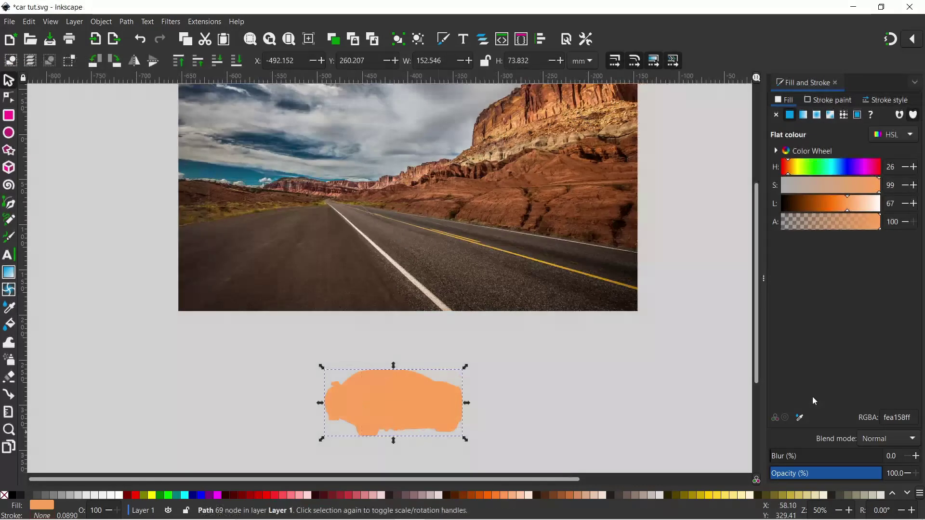
{"action": "left_click_drag", "start_coordinate": [843, 473], "coordinate": [832, 474]}
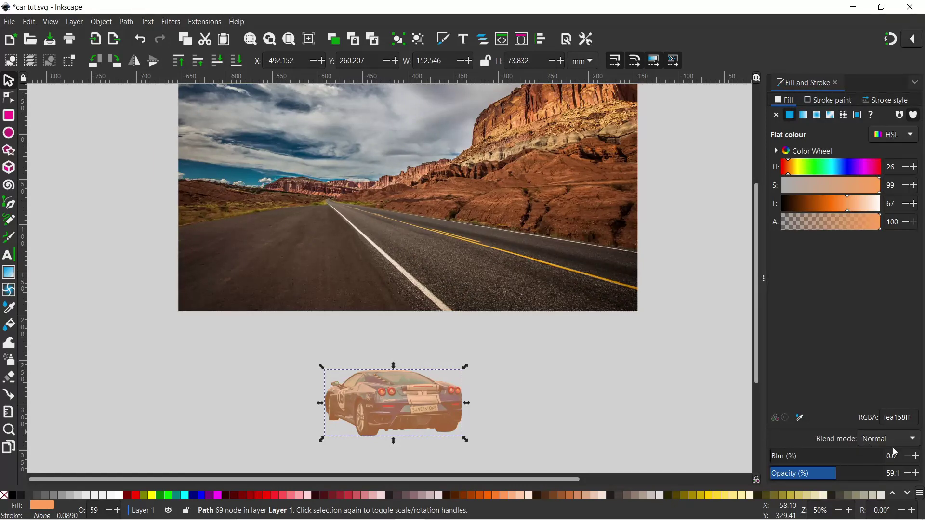
{"action": "left_click", "coordinate": [915, 441]}
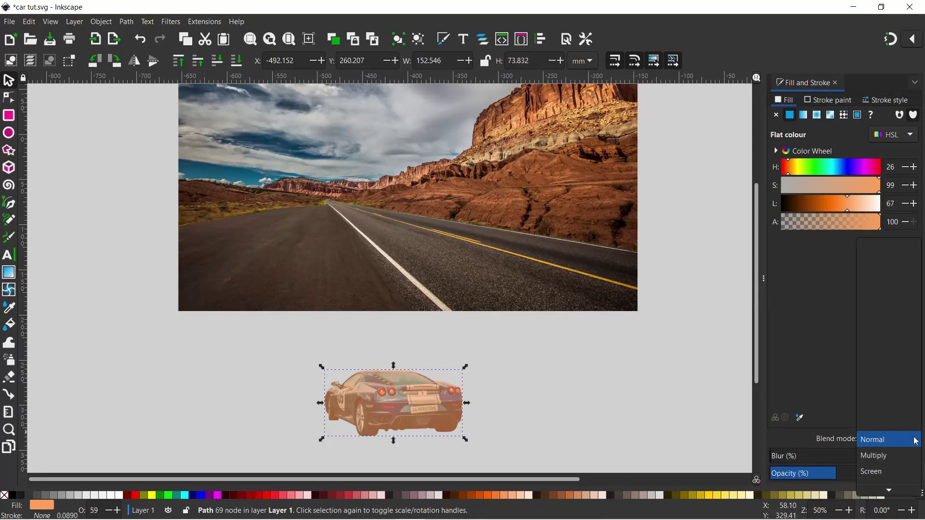
{"action": "scroll", "coordinate": [902, 440], "scroll_direction": "down", "scroll_amount": 1}
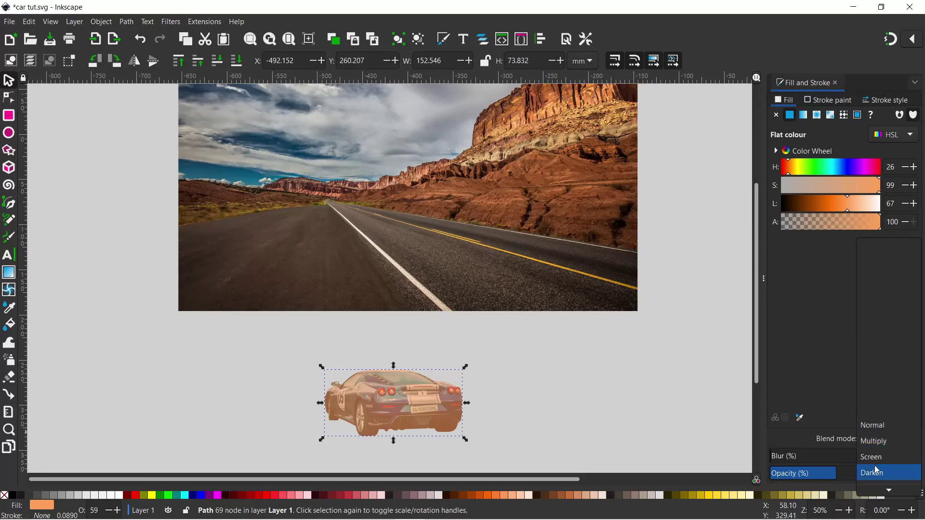
{"action": "left_click", "coordinate": [876, 471]}
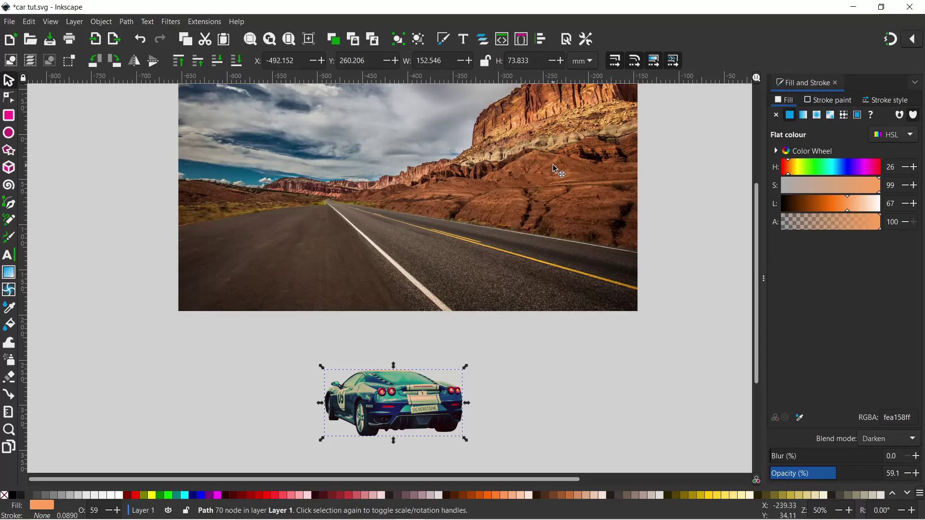
Group the clipped car image with its orange silhouette overlay
{"action": "left_click", "coordinate": [307, 371]}
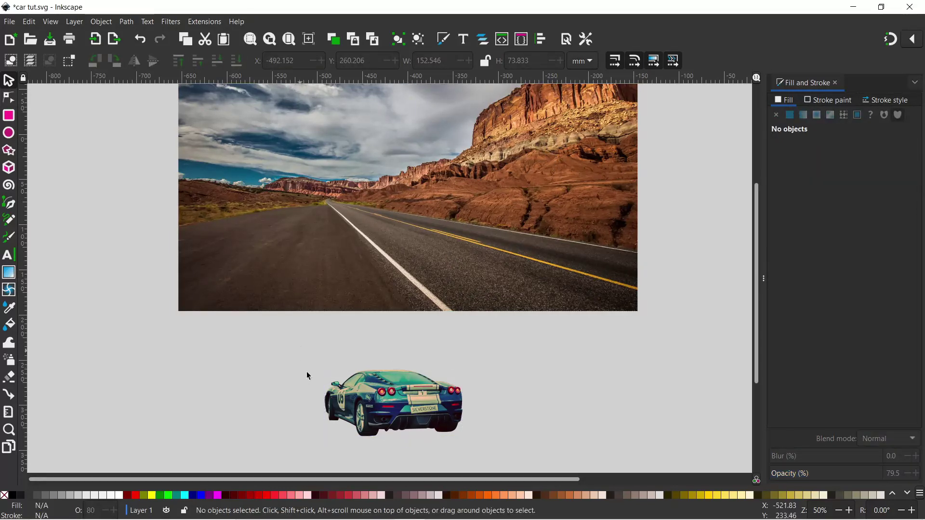
{"action": "left_click_drag", "start_coordinate": [298, 344], "coordinate": [490, 452]}
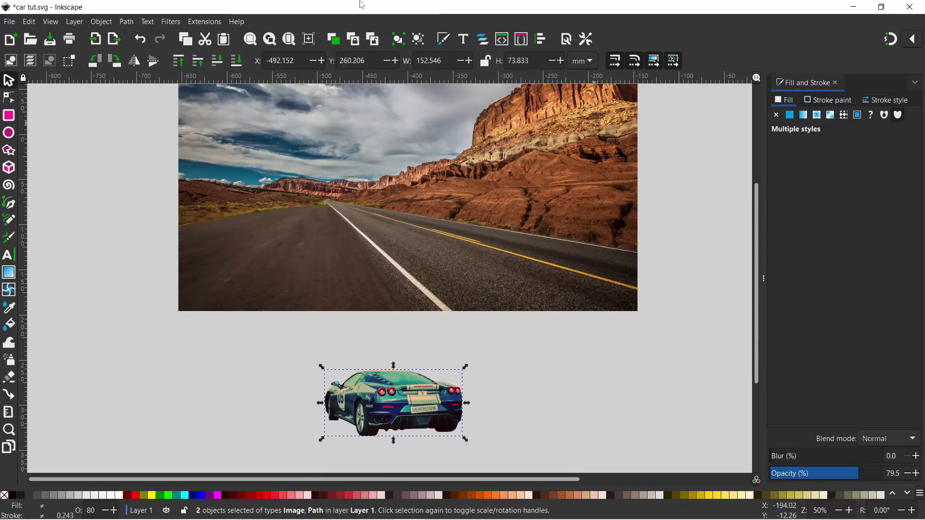
{"action": "left_click", "coordinate": [398, 40]}
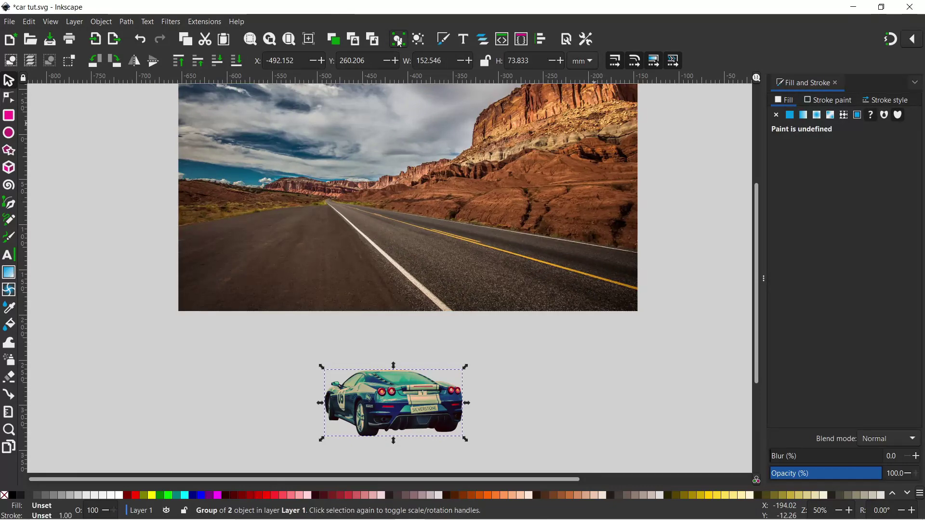
{"action": "scroll", "coordinate": [348, 322], "scroll_direction": "down", "scroll_amount": 3}
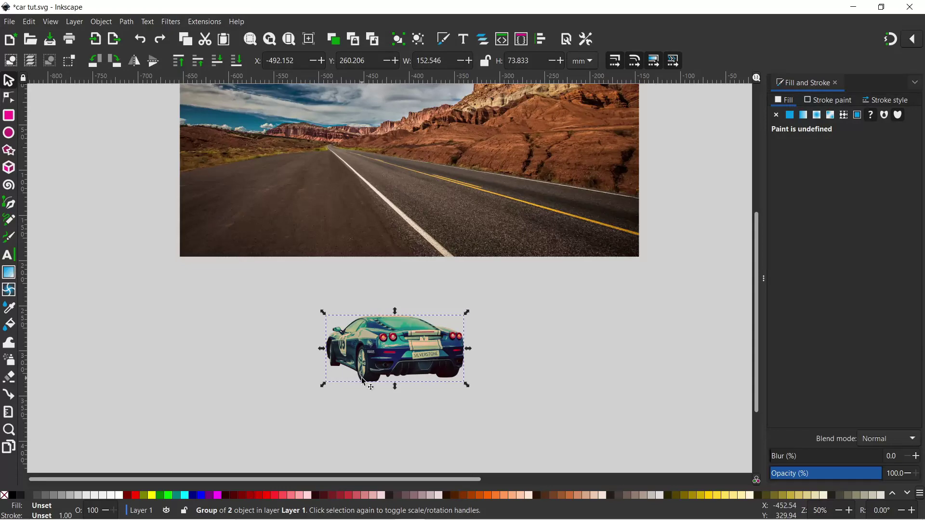
{"action": "scroll", "coordinate": [390, 380], "scroll_direction": "up", "scroll_amount": 4}
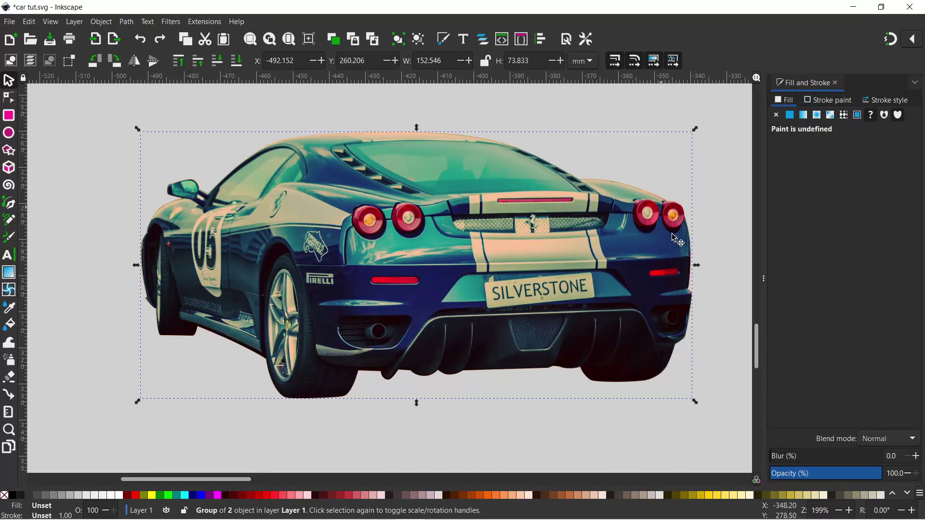
Apply the Feather blur filter to the car group with a strength of 0.20
{"action": "left_click", "coordinate": [177, 23]}
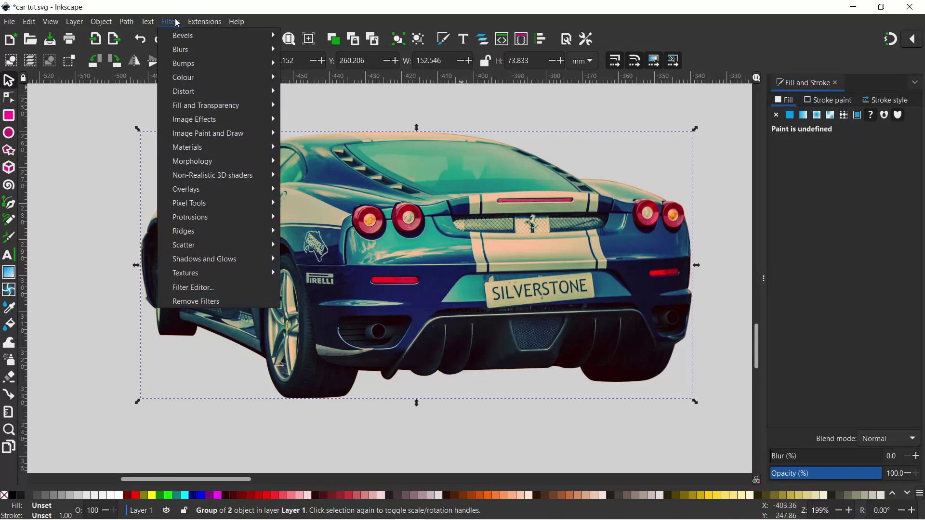
{"action": "mouse_move", "coordinate": [260, 49]}
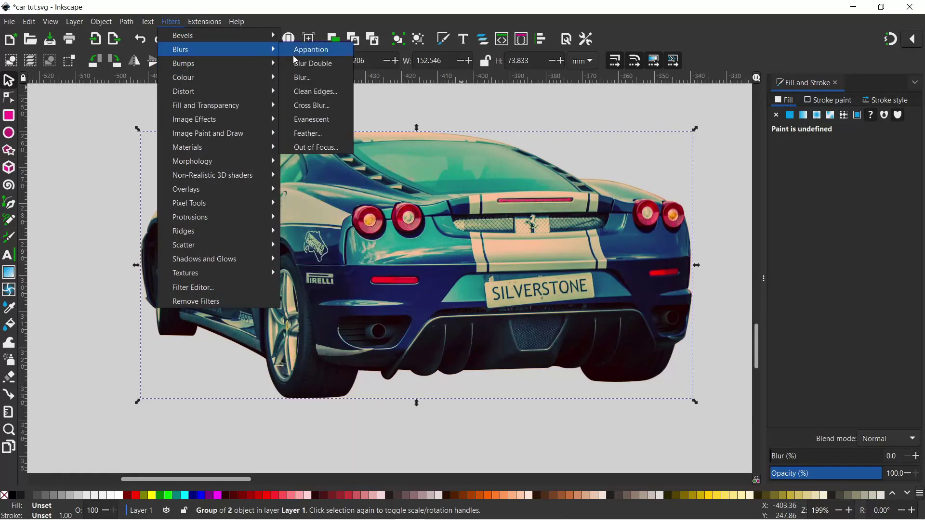
{"action": "left_click", "coordinate": [305, 133]}
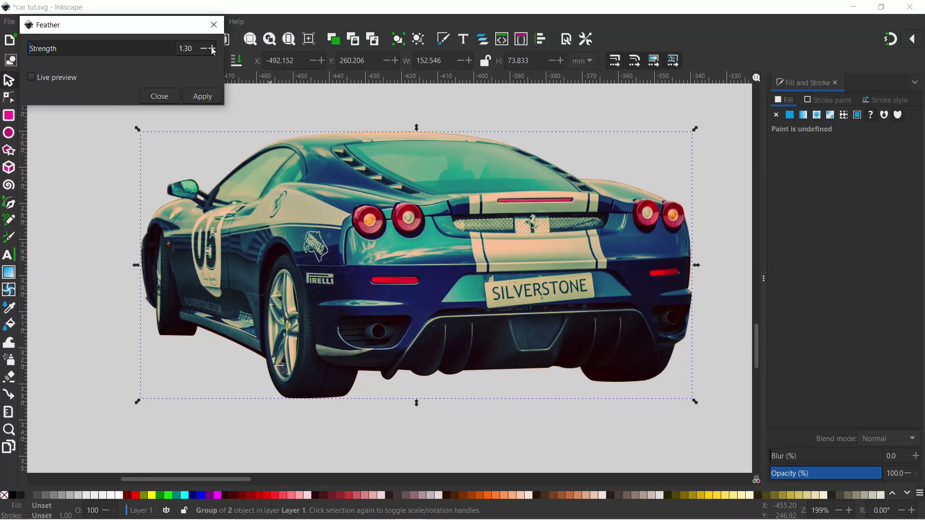
{"action": "left_click", "coordinate": [32, 77]}
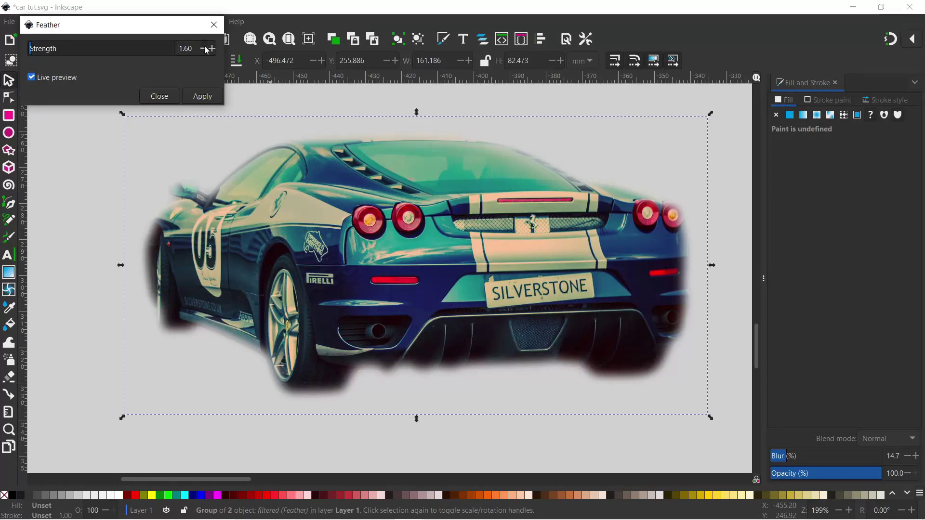
{"action": "scroll", "coordinate": [205, 48], "scroll_direction": "down", "scroll_amount": 9}
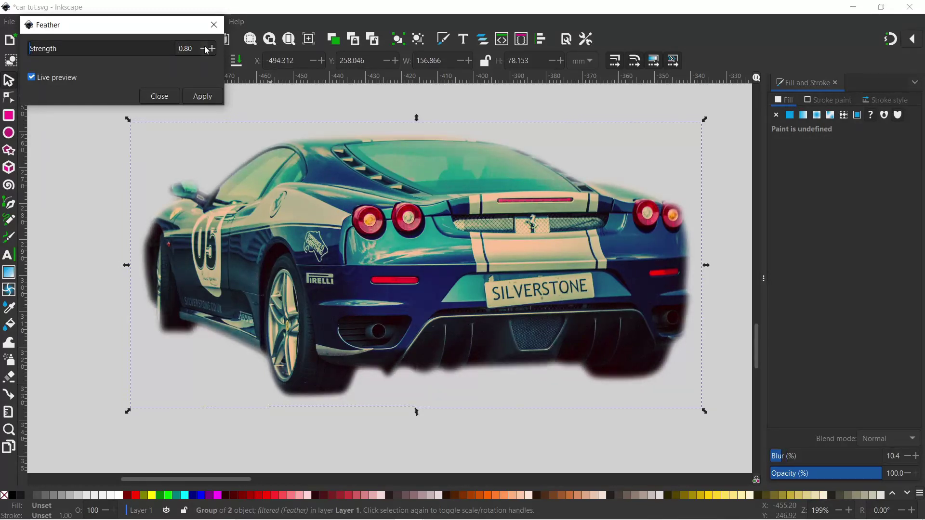
{"action": "scroll", "coordinate": [206, 50], "scroll_direction": "down", "scroll_amount": 4}
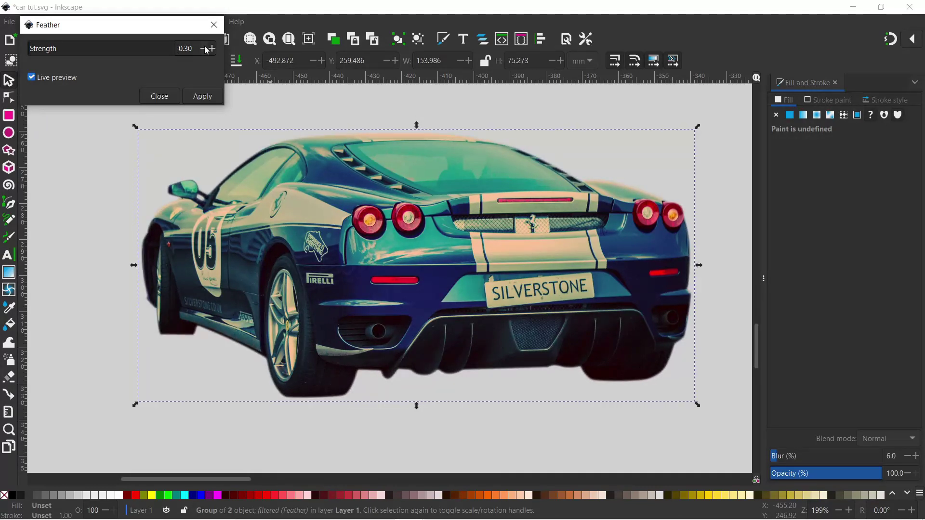
{"action": "scroll", "coordinate": [206, 50], "scroll_direction": "down", "scroll_amount": 1}
{"action": "left_click", "coordinate": [205, 98]}
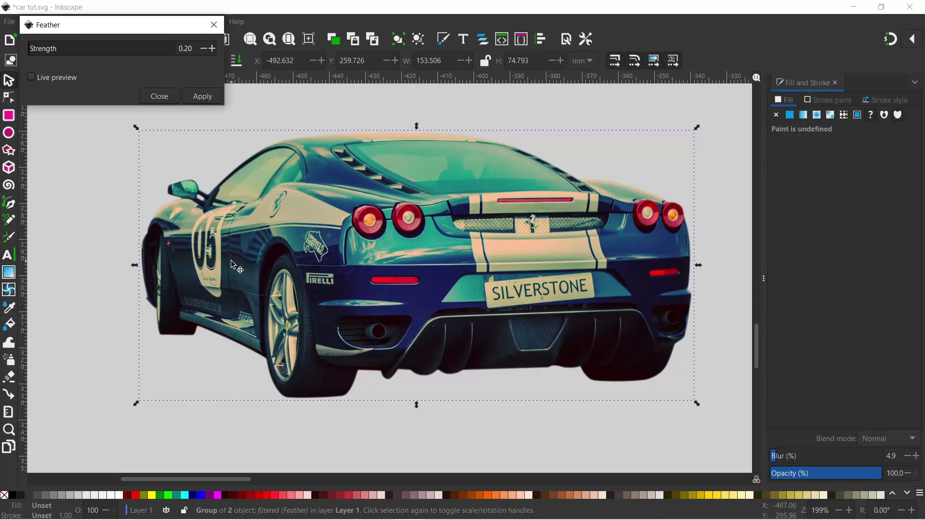
{"action": "scroll", "coordinate": [231, 261], "scroll_direction": "down", "scroll_amount": 4}
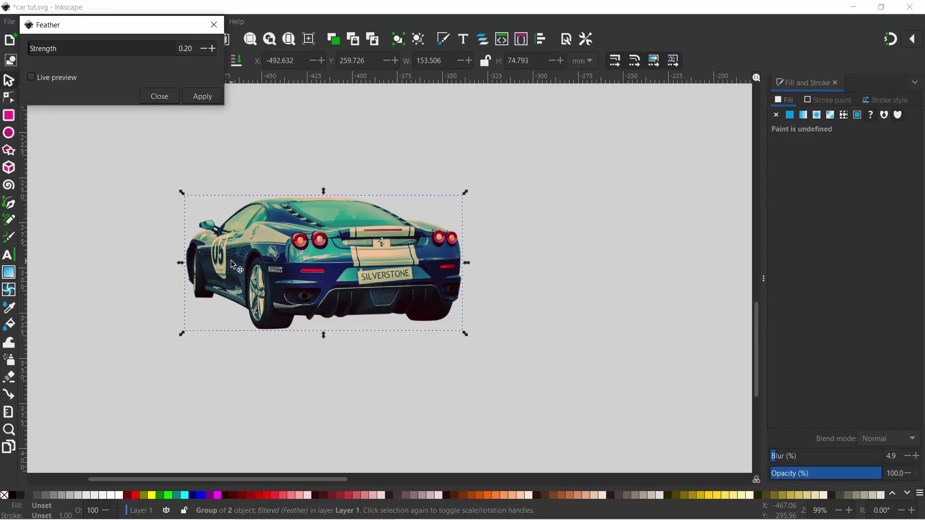
{"action": "left_click", "coordinate": [165, 99]}
Move the feathered car group onto the right-hand lane of the canyon road and deselect it
{"action": "left_click_drag", "start_coordinate": [424, 289], "coordinate": [456, 374]}
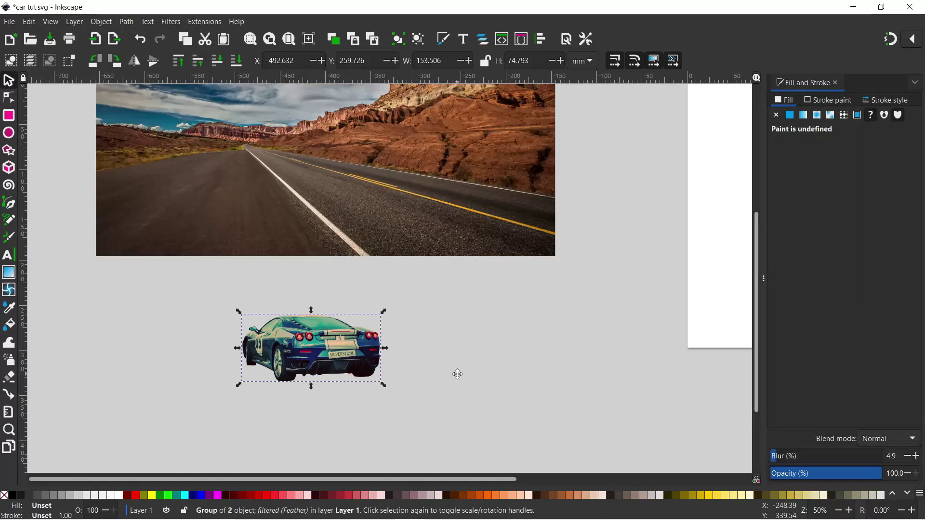
{"action": "left_click_drag", "start_coordinate": [314, 341], "coordinate": [408, 183]}
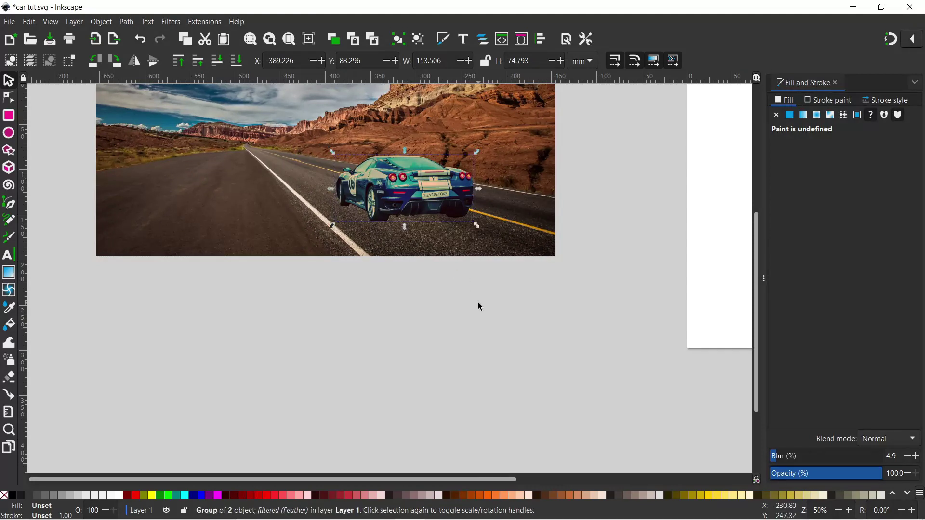
{"action": "left_click", "coordinate": [473, 311]}
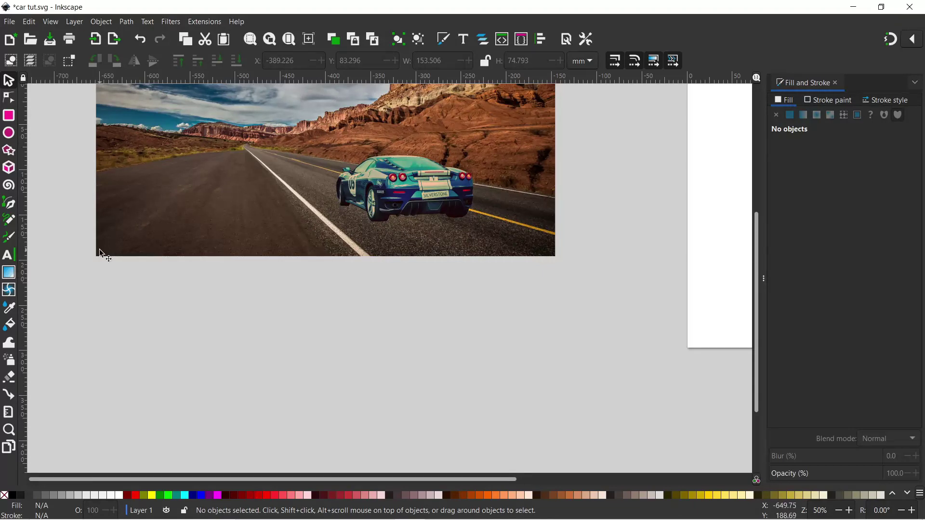
Draw a closed shadow shape with the Pen tool around the car's tyre bases, extending across the road to the photo's right edge
{"action": "left_click", "coordinate": [10, 203]}
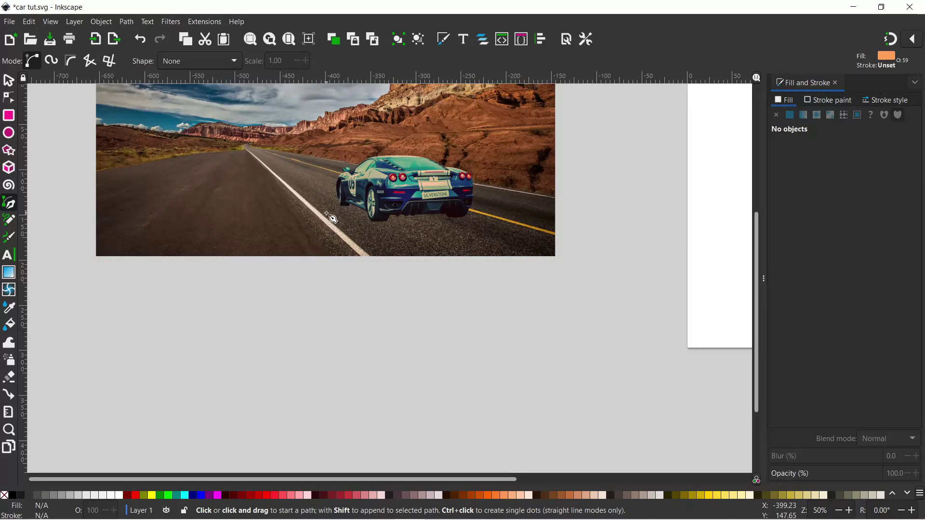
{"action": "scroll", "coordinate": [326, 213], "scroll_direction": "up", "scroll_amount": 3}
{"action": "scroll", "coordinate": [550, 211], "scroll_direction": "up", "scroll_amount": 5}
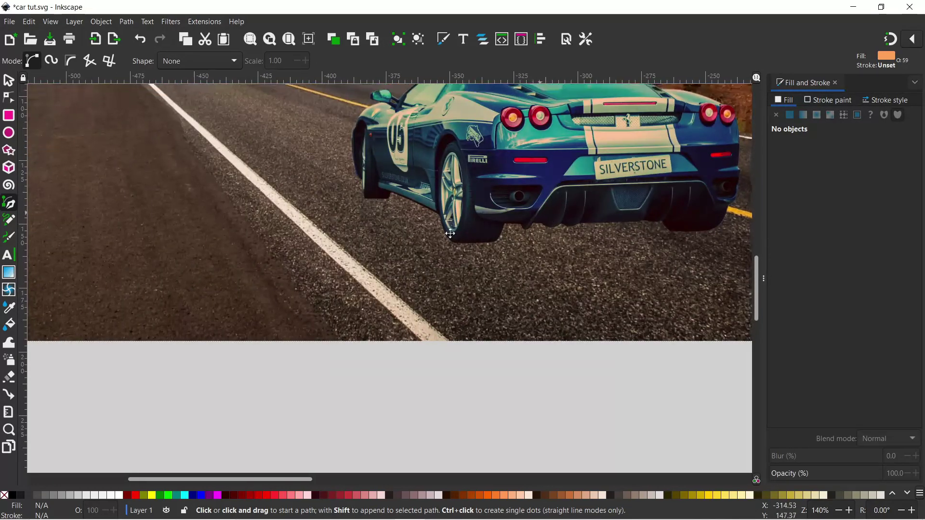
{"action": "scroll", "coordinate": [47, 173], "scroll_direction": "right", "scroll_amount": 10}
{"action": "left_click", "coordinate": [115, 279]}
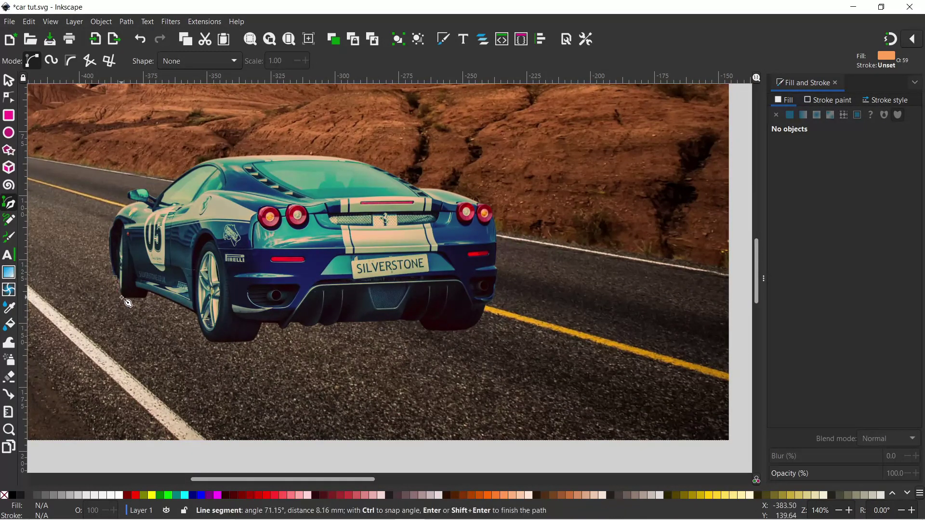
{"action": "left_click", "coordinate": [124, 297]}
{"action": "left_click", "coordinate": [157, 311]}
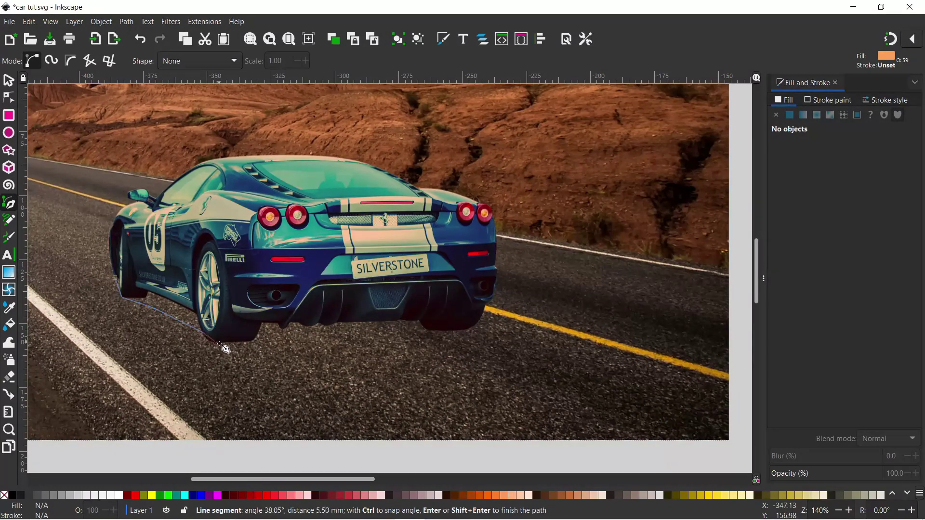
{"action": "left_click", "coordinate": [214, 344]}
{"action": "left_click", "coordinate": [249, 349]}
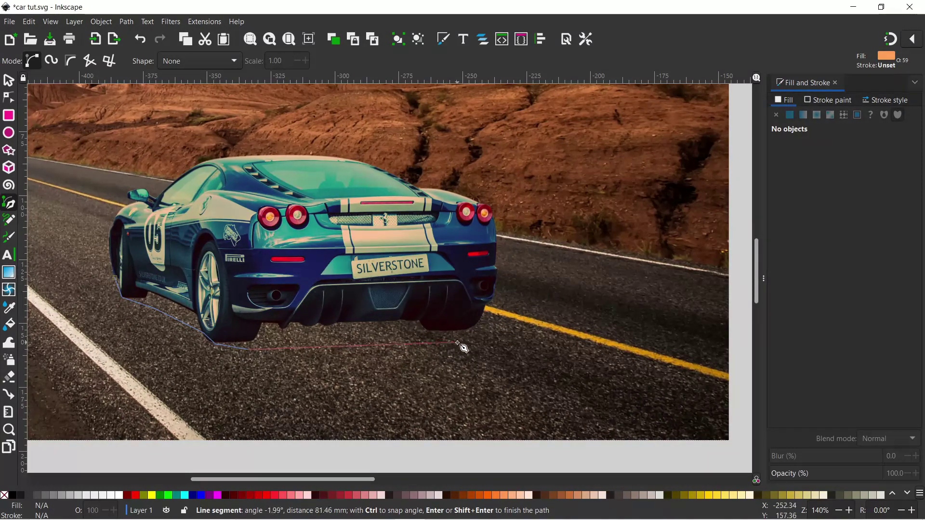
{"action": "left_click", "coordinate": [484, 333]}
{"action": "left_click_drag", "start_coordinate": [716, 324], "coordinate": [648, 332]}
{"action": "left_click", "coordinate": [650, 333]}
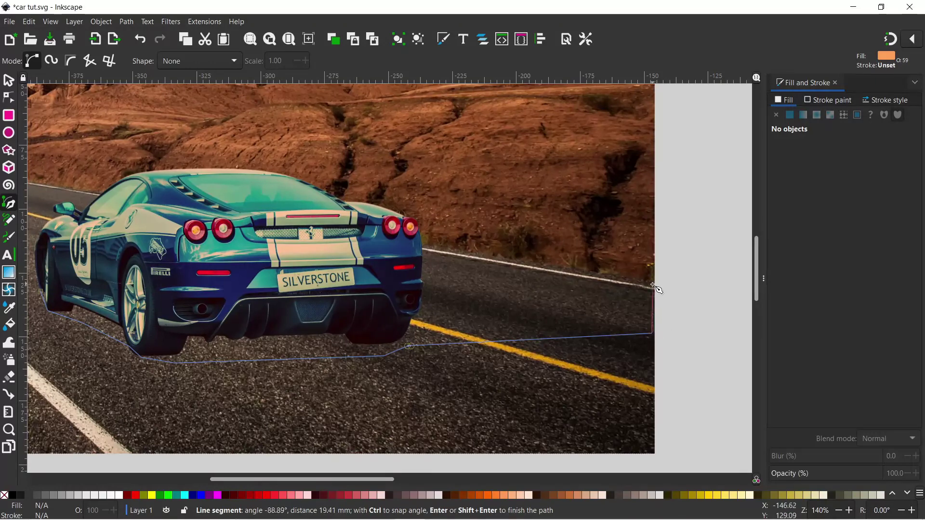
{"action": "left_click", "coordinate": [653, 285]}
{"action": "left_click", "coordinate": [550, 271]}
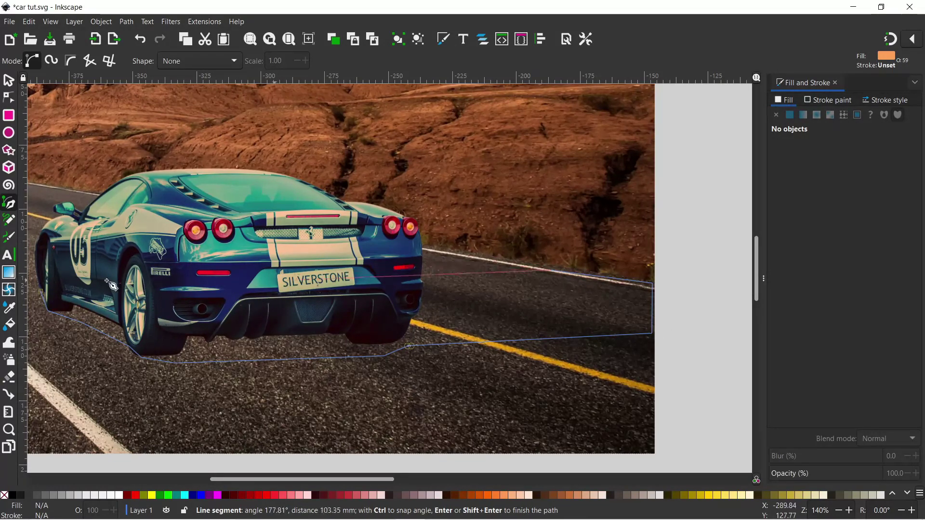
{"action": "left_click", "coordinate": [41, 292]}
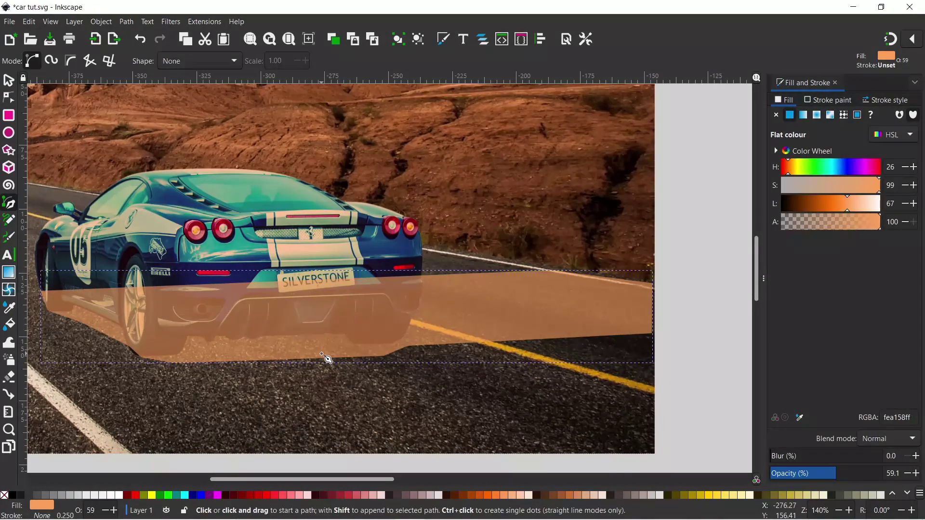
Fill the shadow shape with black and set its opacity to 46.0% and blur to 17.7%
{"action": "left_click", "coordinate": [15, 496]}
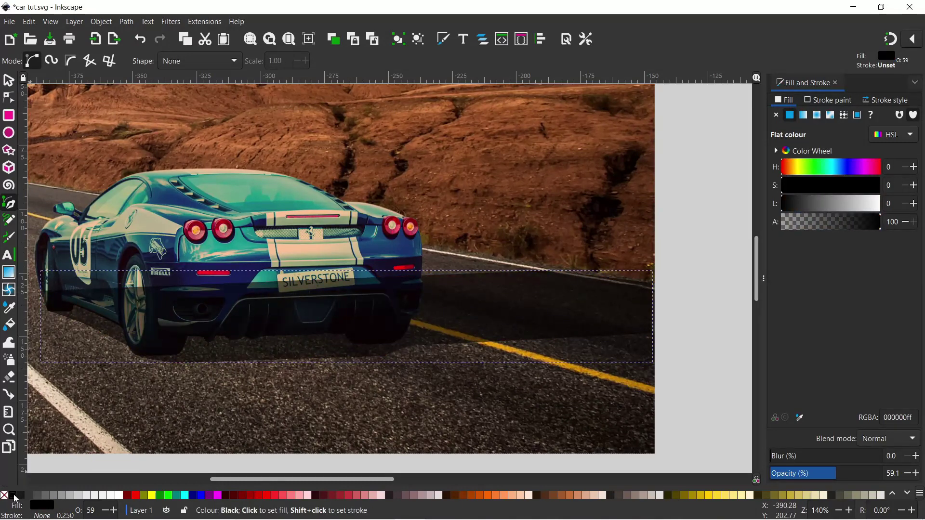
{"action": "left_click_drag", "start_coordinate": [833, 479], "coordinate": [821, 478]}
{"action": "left_click", "coordinate": [780, 457]}
{"action": "mouse_move", "coordinate": [780, 457]}
{"action": "left_mouse_down"}
{"action": "mouse_move", "coordinate": [800, 457]}
{"action": "mouse_move", "coordinate": [791, 456]}
{"action": "left_mouse_up"}
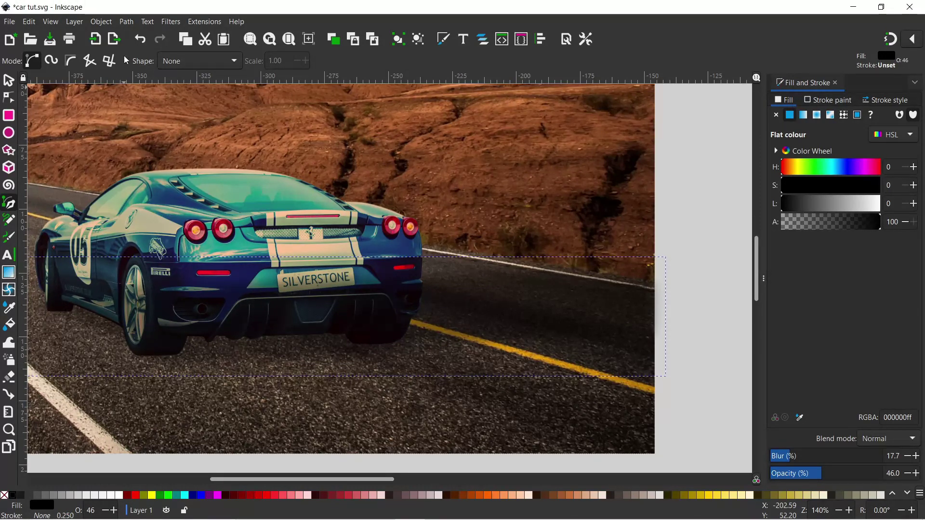
Lower the cast shadow behind the car and duplicate it in place on top
{"action": "left_click", "coordinate": [10, 82]}
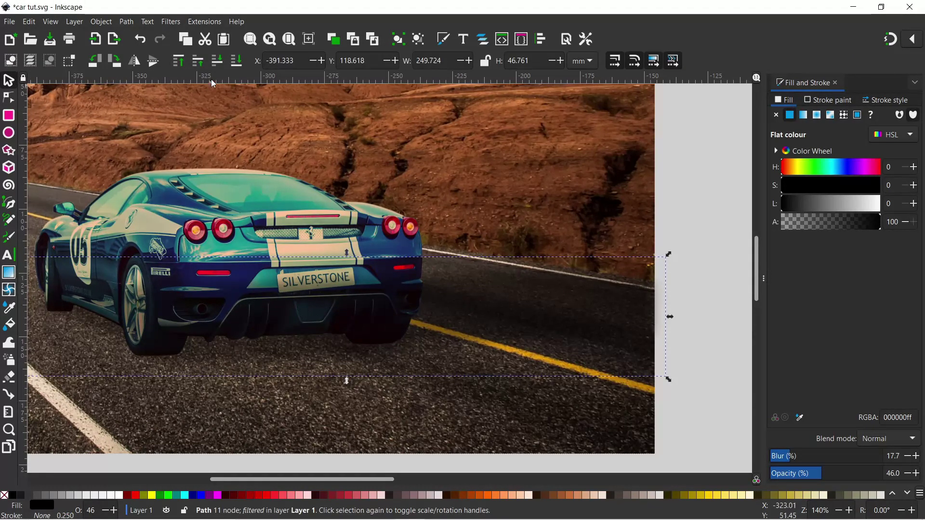
{"action": "left_click", "coordinate": [216, 60]}
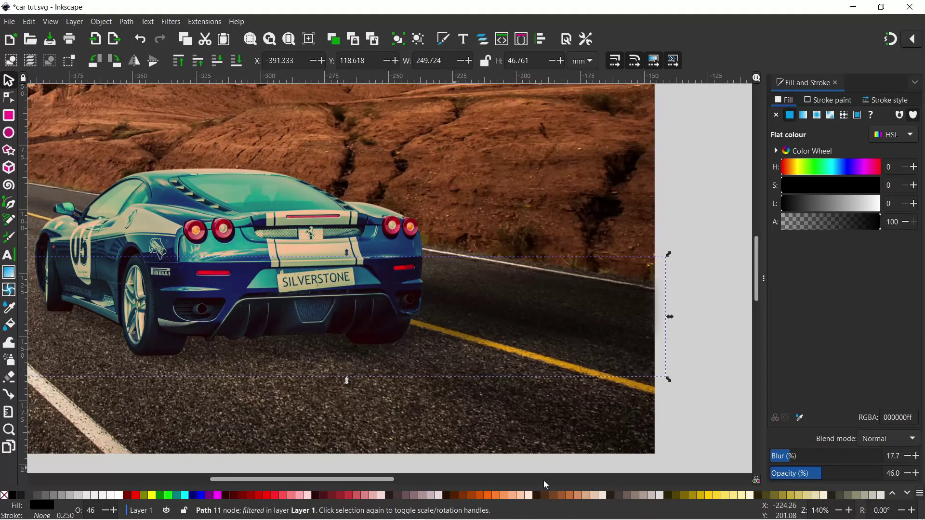
{"action": "key", "text": "Page_Up"}
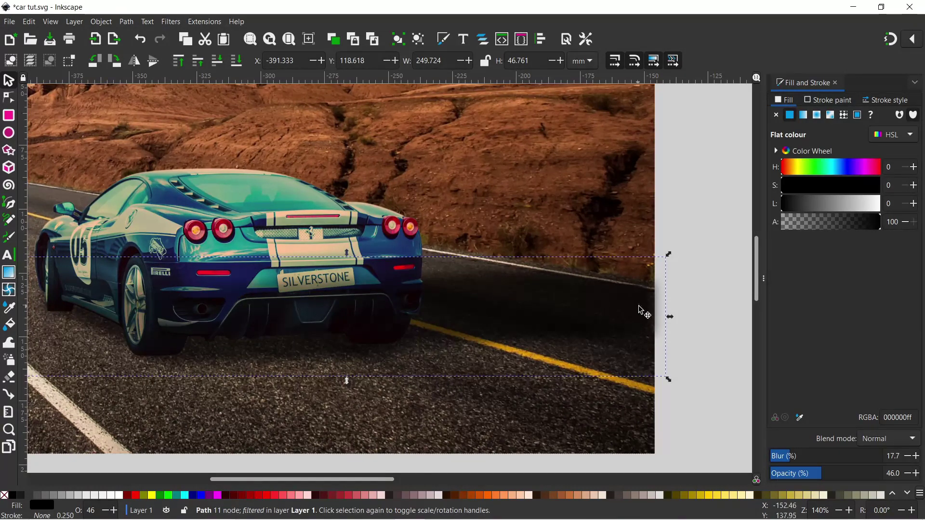
Reshape the duplicate shadow's nodes to end just past the right rear tyre, curving its lower edge up between the rear wheels
{"action": "left_click", "coordinate": [9, 98]}
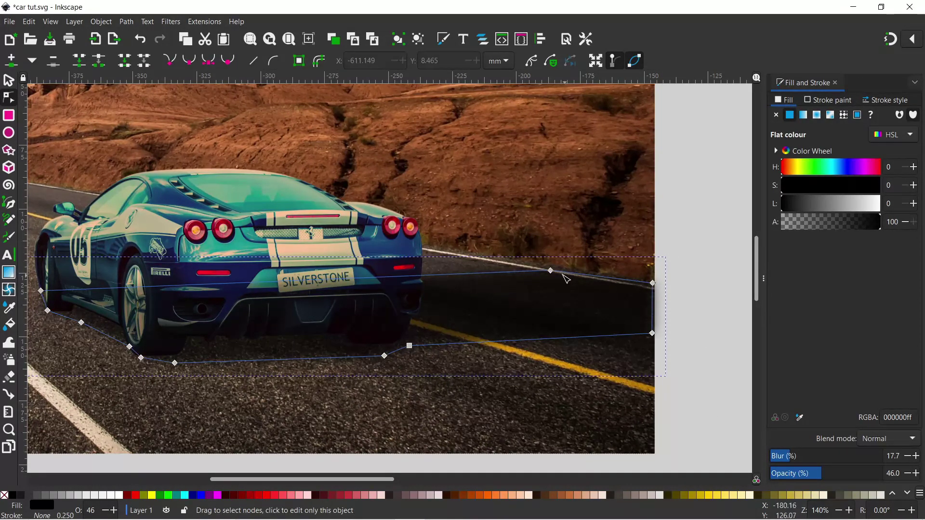
{"action": "left_click_drag", "start_coordinate": [551, 270], "coordinate": [328, 284]}
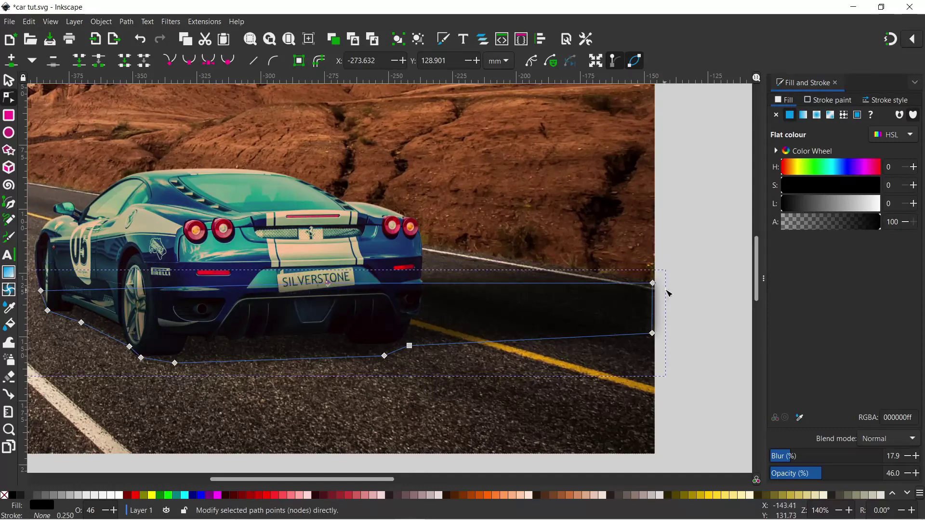
{"action": "left_click_drag", "start_coordinate": [650, 283], "coordinate": [429, 297]}
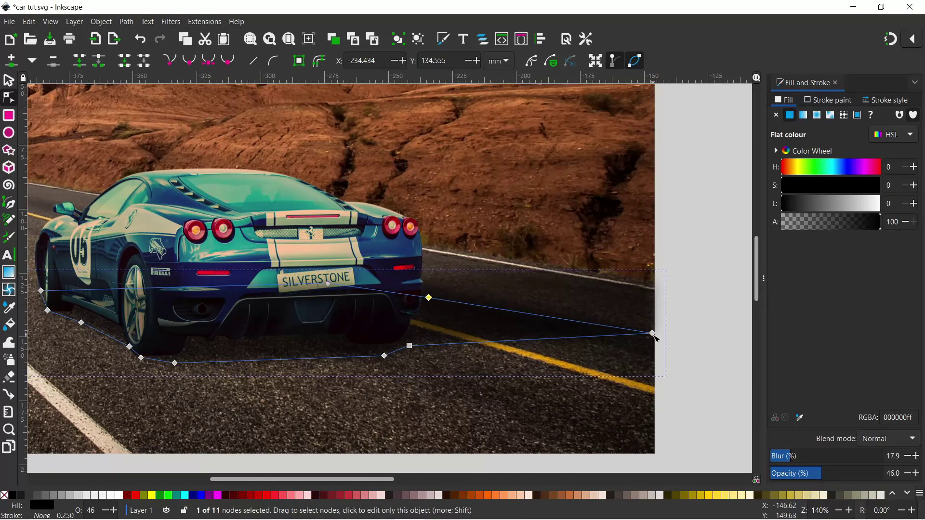
{"action": "left_click_drag", "start_coordinate": [652, 332], "coordinate": [570, 330]}
{"action": "left_click_drag", "start_coordinate": [451, 330], "coordinate": [429, 325]}
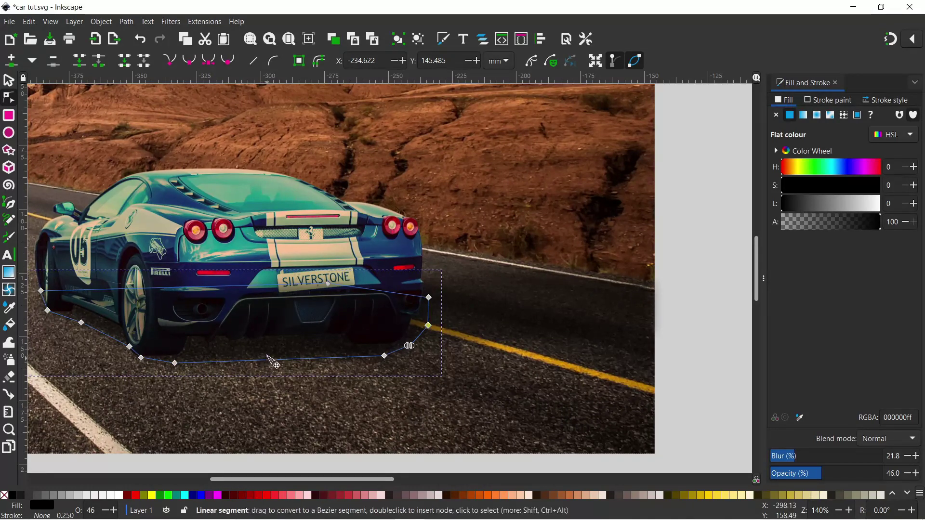
{"action": "left_click_drag", "start_coordinate": [271, 361], "coordinate": [270, 352]}
{"action": "left_click_drag", "start_coordinate": [41, 291], "coordinate": [47, 290]}
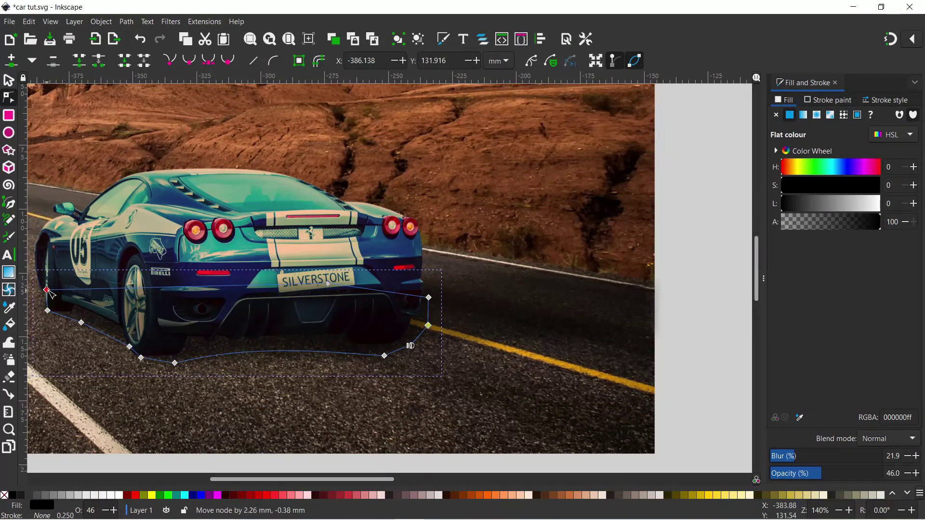
Set the compact shadow's blur to 16.9% and opacity to 59.1%, and lower it behind the car
{"action": "left_click_drag", "start_coordinate": [796, 461], "coordinate": [789, 461]}
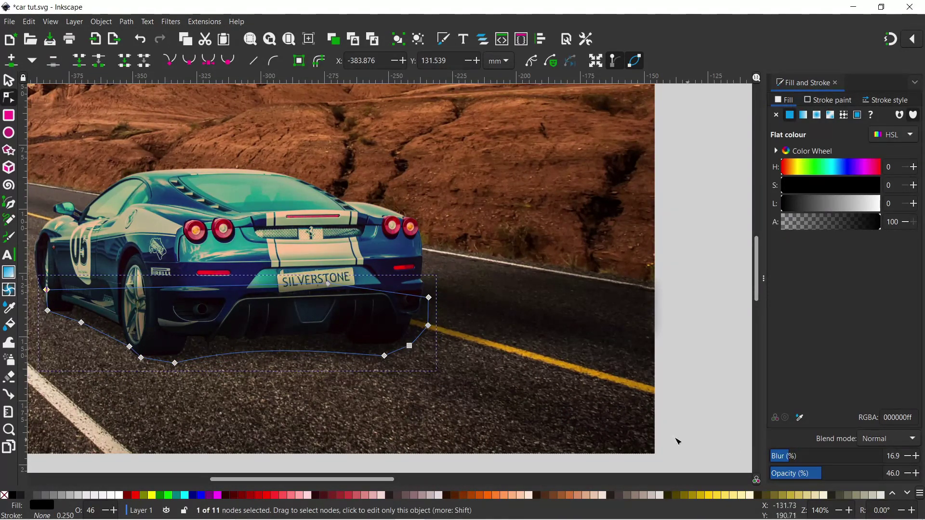
{"action": "left_click", "coordinate": [6, 83]}
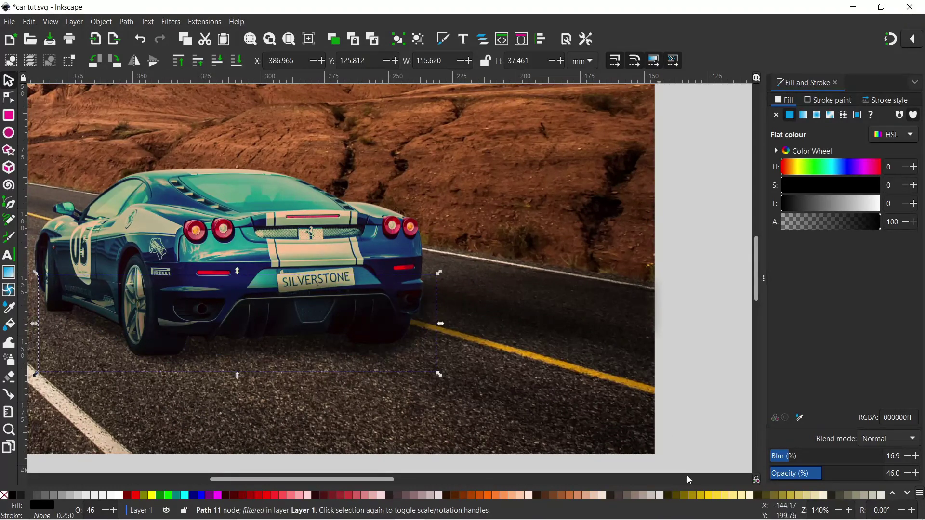
{"action": "left_click_drag", "start_coordinate": [829, 475], "coordinate": [836, 474]}
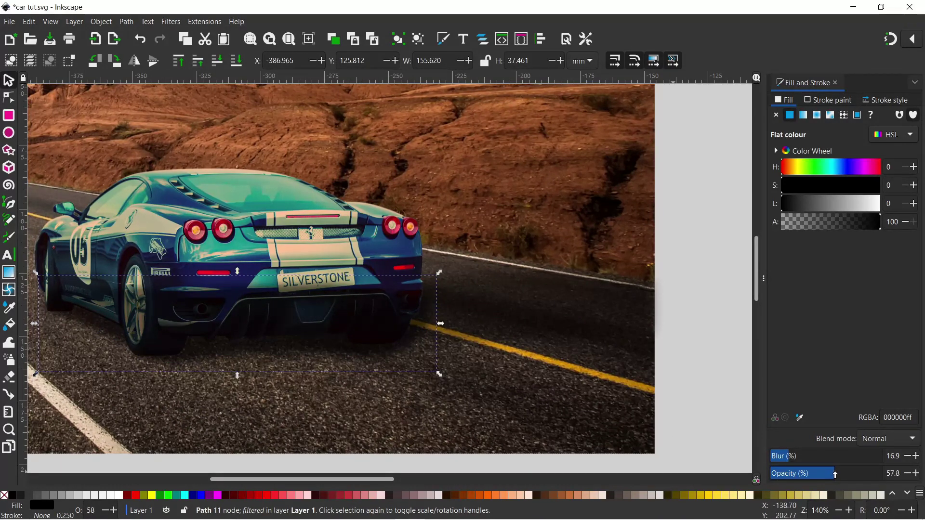
{"action": "left_click", "coordinate": [221, 63]}
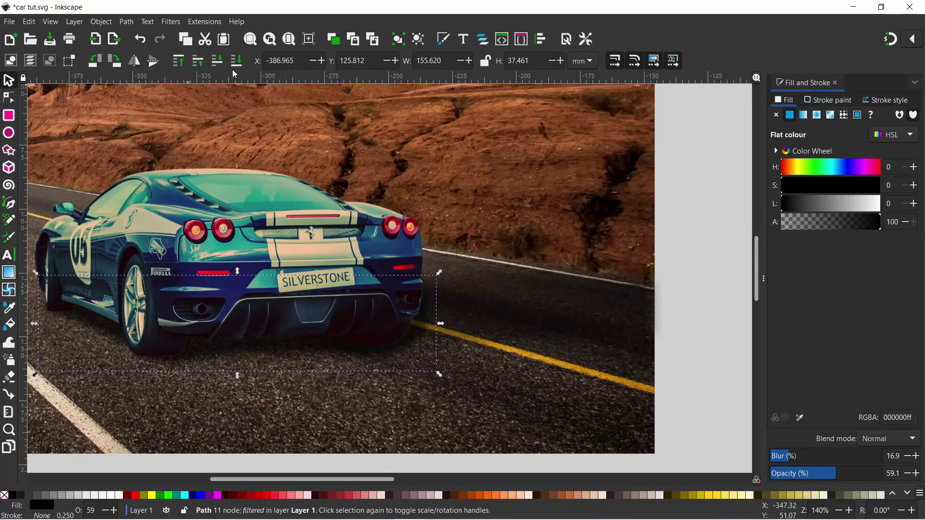
Nudge the compact shadow slightly to the left and down beneath the car
{"action": "left_click", "coordinate": [176, 278], "text": "alt"}
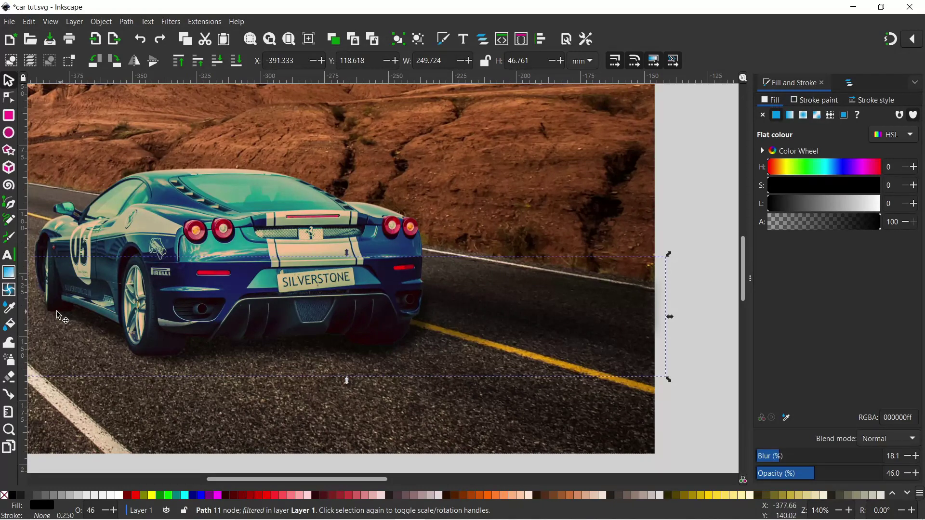
{"action": "left_click", "coordinate": [415, 334], "text": "alt"}
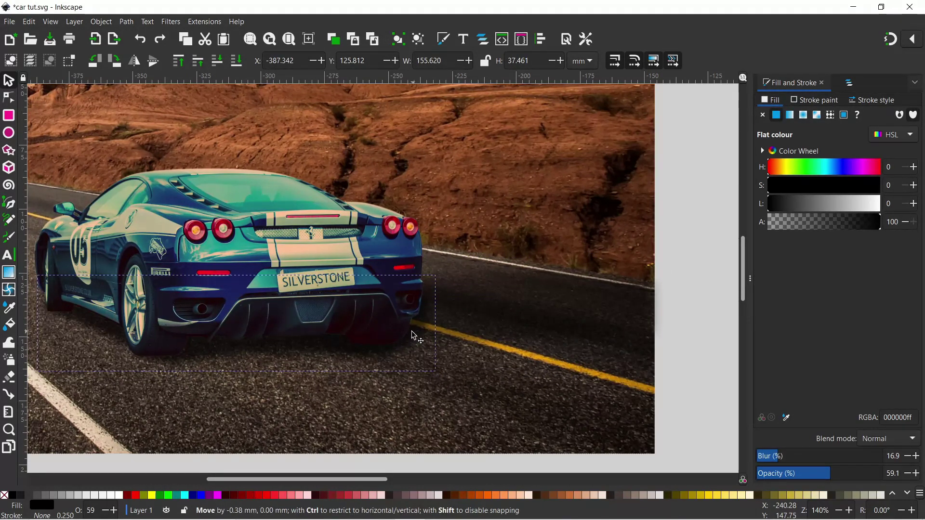
{"action": "left_click_drag", "start_coordinate": [414, 335], "coordinate": [413, 335]}
{"action": "left_click", "coordinate": [129, 432]}
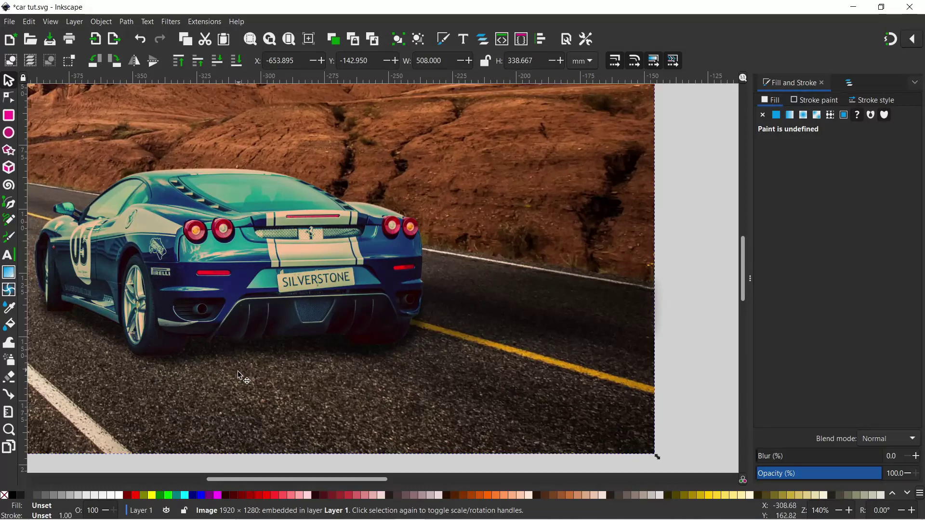
{"action": "key", "text": "ctrl+z"}
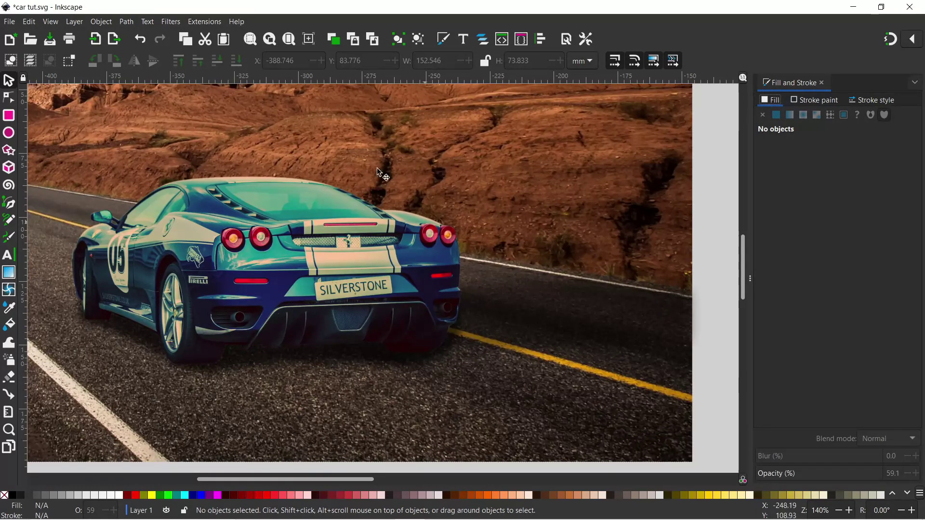
Open Layers and Objects, expand Layer 1 and the car group g8380, and select its tint shape path6365
{"action": "left_click", "coordinate": [483, 40]}
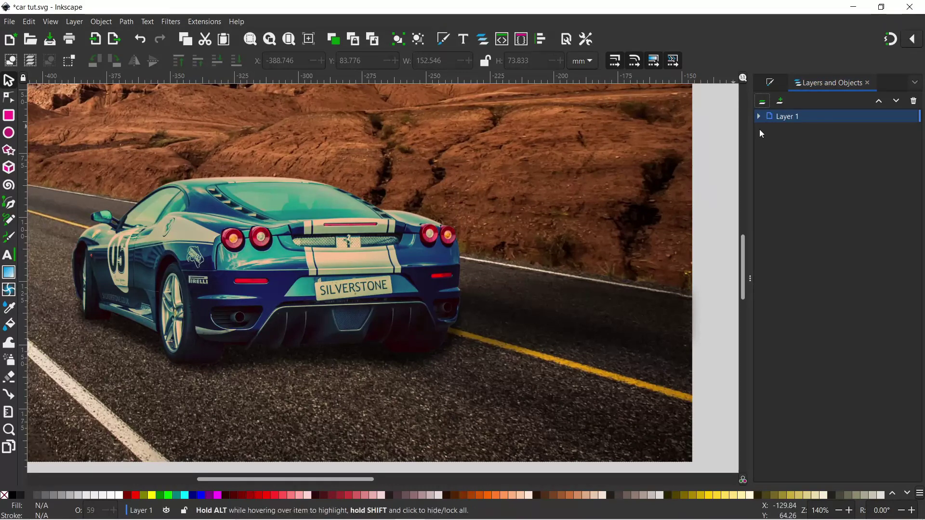
{"action": "left_click", "coordinate": [760, 116]}
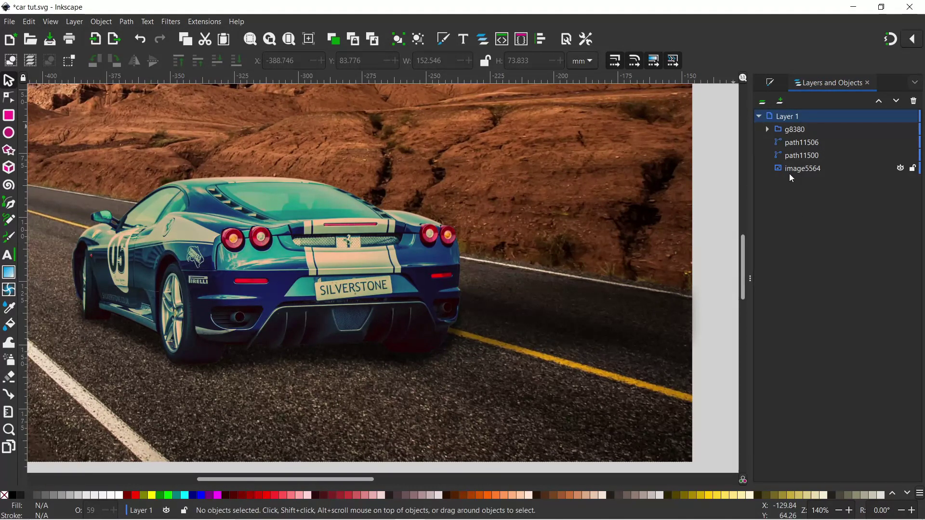
{"action": "left_click", "coordinate": [798, 141]}
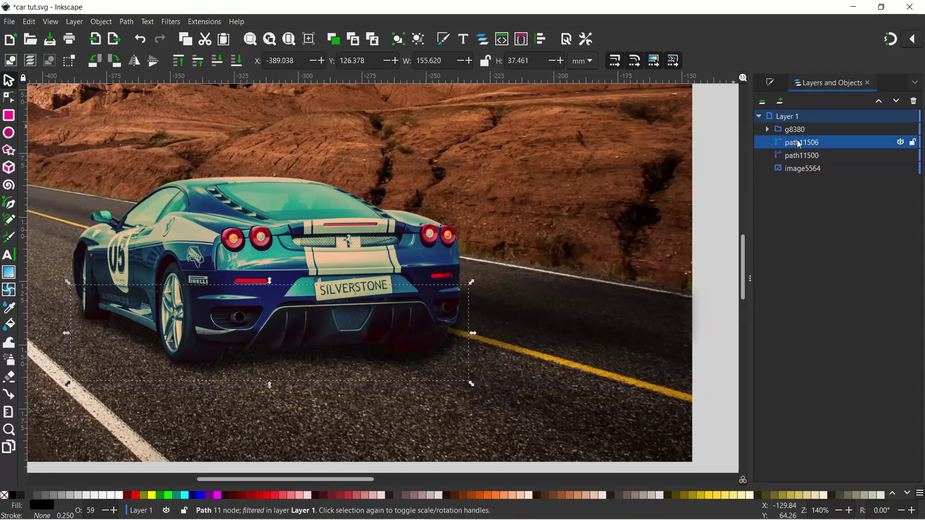
{"action": "left_click", "coordinate": [802, 171]}
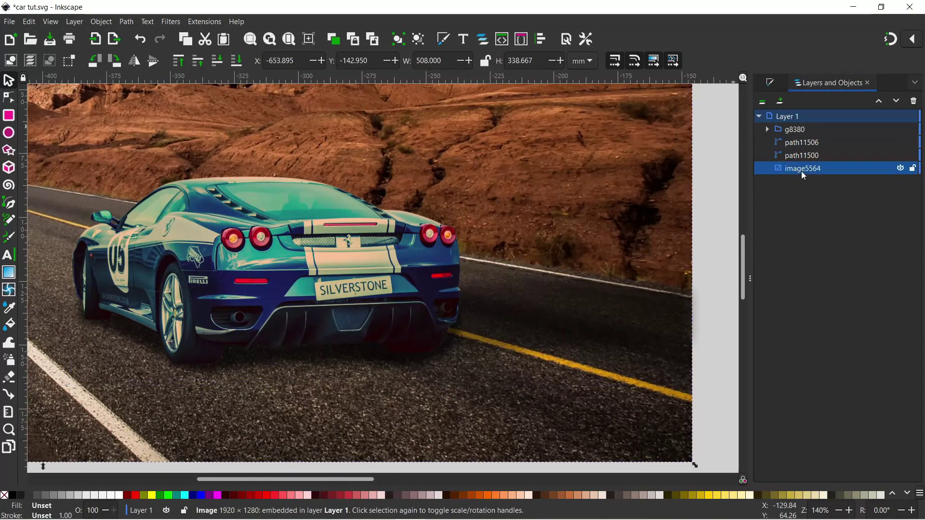
{"action": "left_click", "coordinate": [789, 131]}
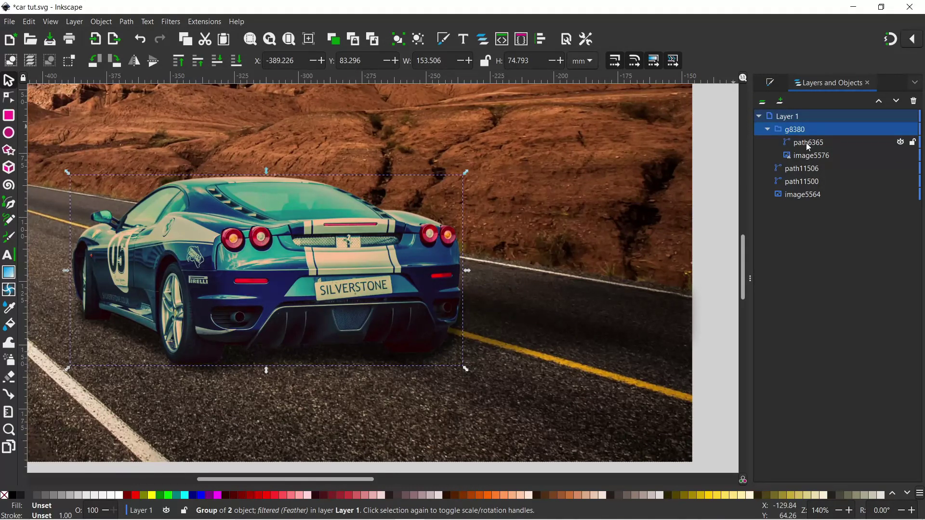
{"action": "left_click", "coordinate": [808, 143]}
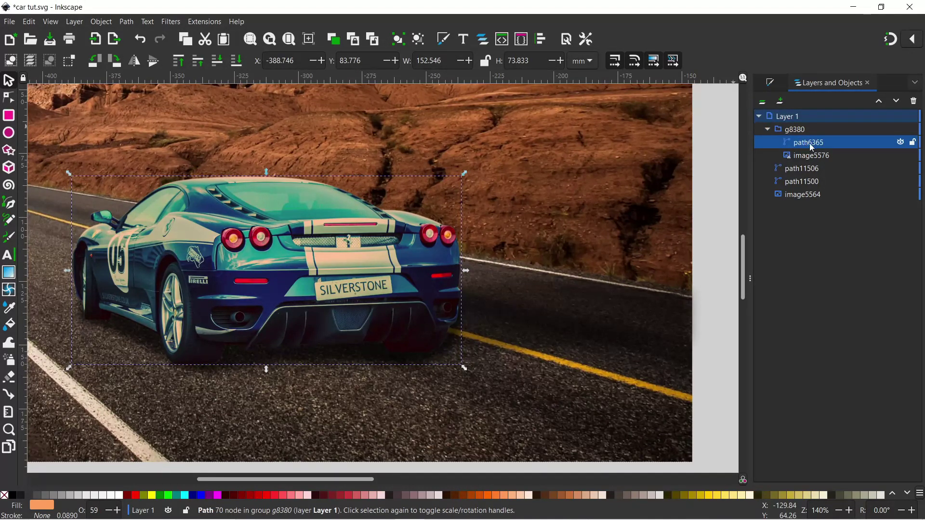
Toggle the tint shape's visibility to compare the car with and without the tint, leaving it shown
{"action": "left_click", "coordinate": [900, 142]}
{"action": "left_click", "coordinate": [900, 142]}
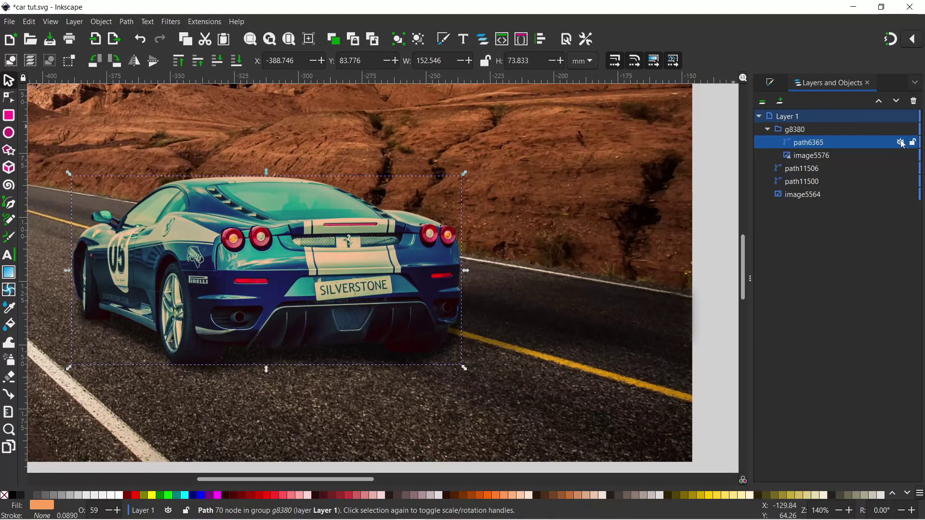
{"action": "left_click", "coordinate": [900, 142]}
{"action": "left_click", "coordinate": [900, 143]}
{"action": "left_click", "coordinate": [900, 142]}
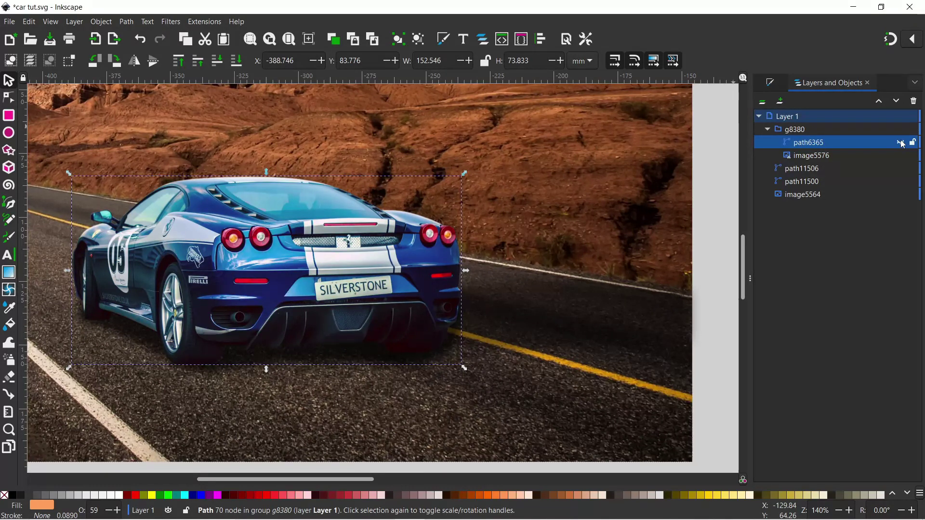
{"action": "left_click", "coordinate": [900, 143]}
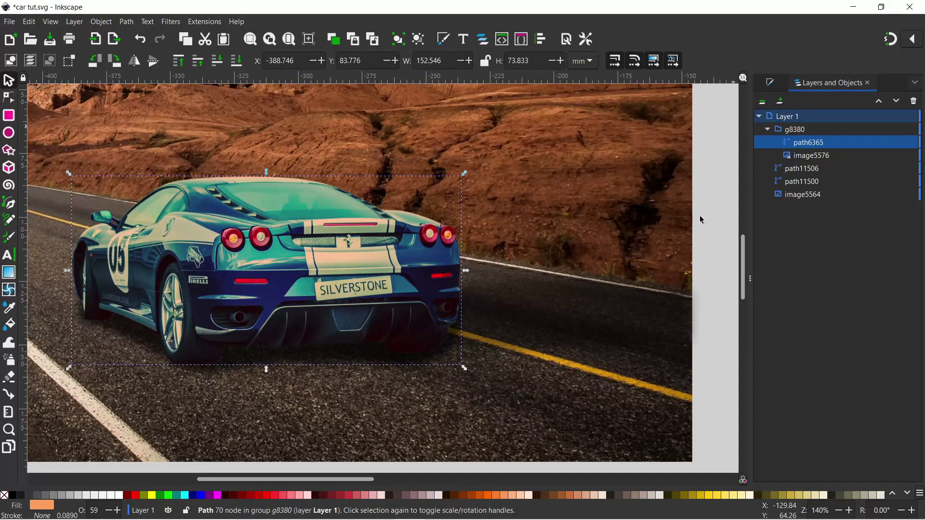
Duplicate the car's tint shape in place, fill the copy with black and show its fill settings
{"action": "key", "text": "ctrl+d"}
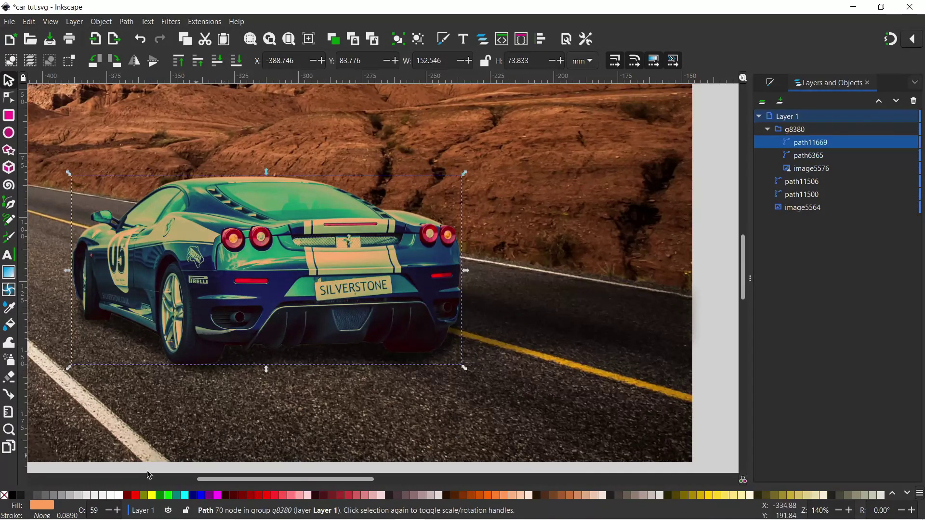
{"action": "left_click", "coordinate": [13, 496]}
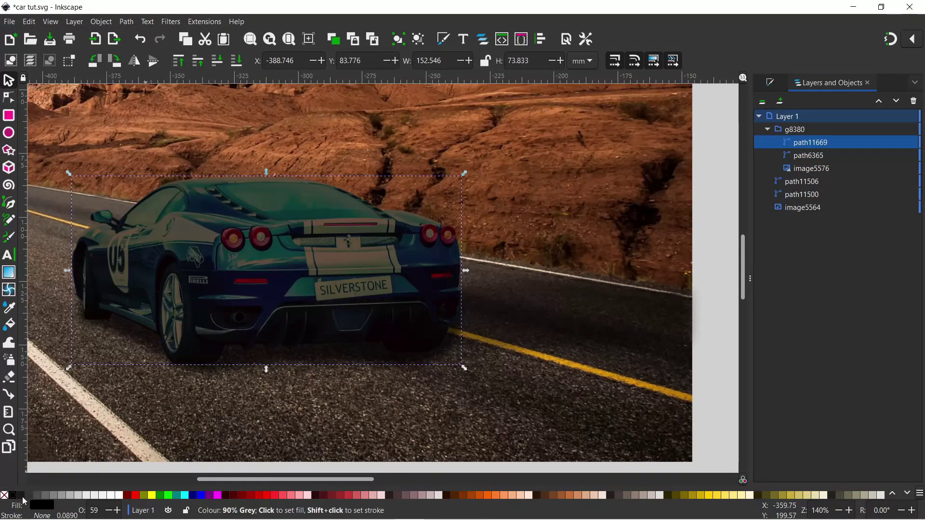
{"action": "key", "text": "ctrl+shift+f"}
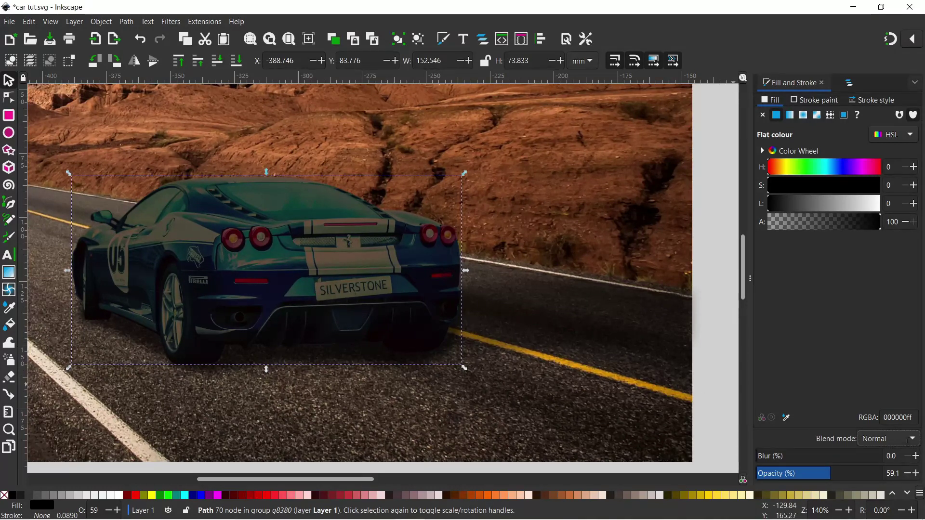
Try the Multiply blend mode on the black copy over the car, and settle on Overlay
{"action": "left_click", "coordinate": [912, 445]}
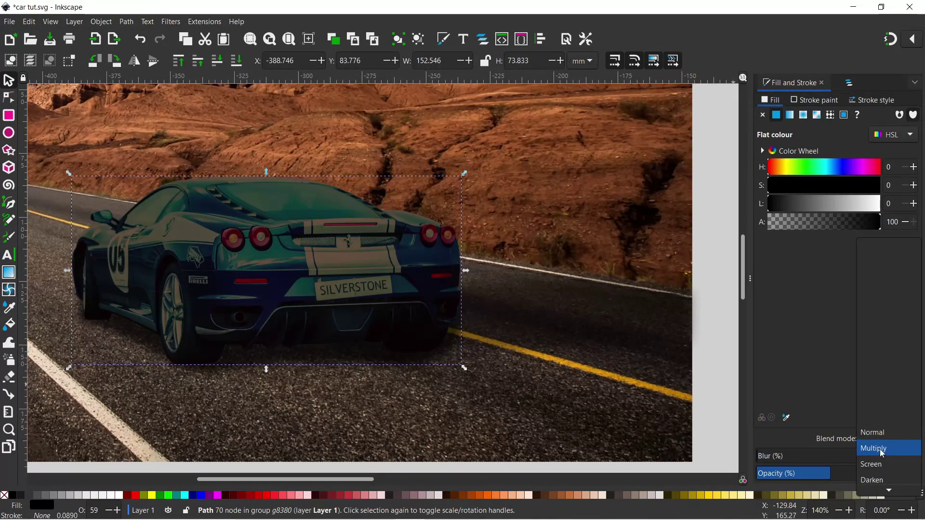
{"action": "left_click", "coordinate": [881, 451]}
{"action": "left_click", "coordinate": [912, 438]}
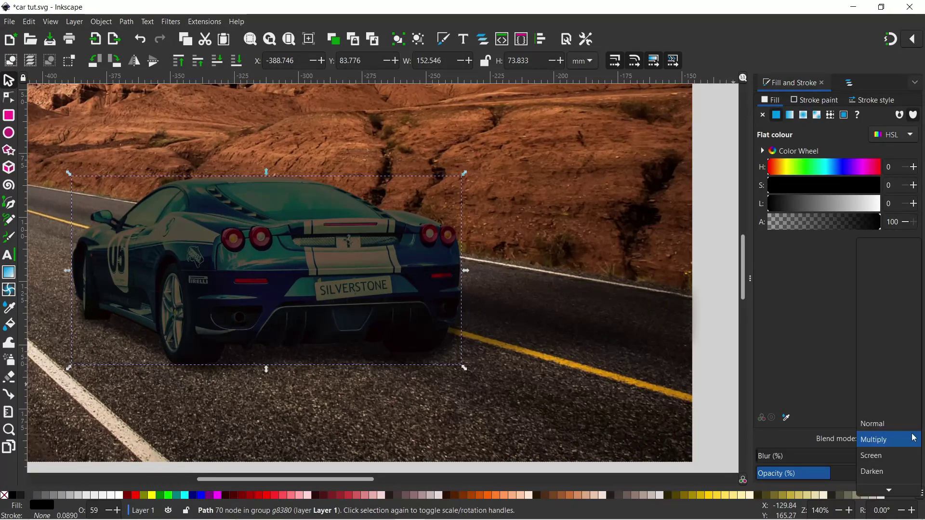
{"action": "left_click", "coordinate": [883, 463]}
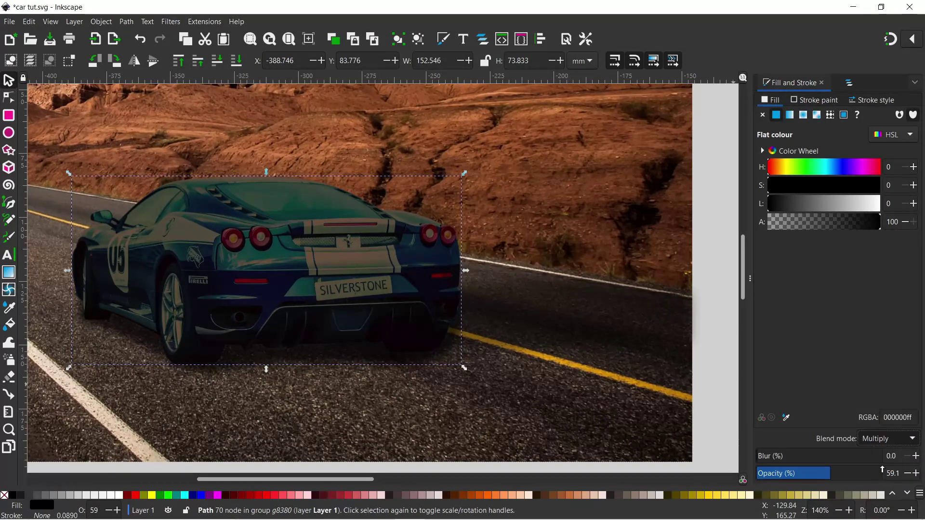
{"action": "left_click", "coordinate": [912, 439]}
{"action": "left_click", "coordinate": [874, 469]}
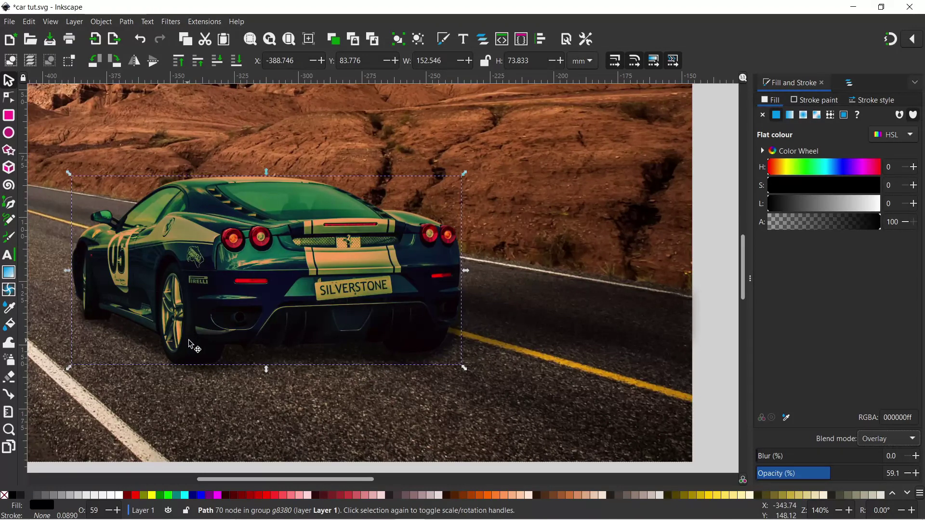
Give the black overlay a linear gradient to transparent, running as a short vertical fade upward from the right rear tyre's base
{"action": "left_click", "coordinate": [790, 115]}
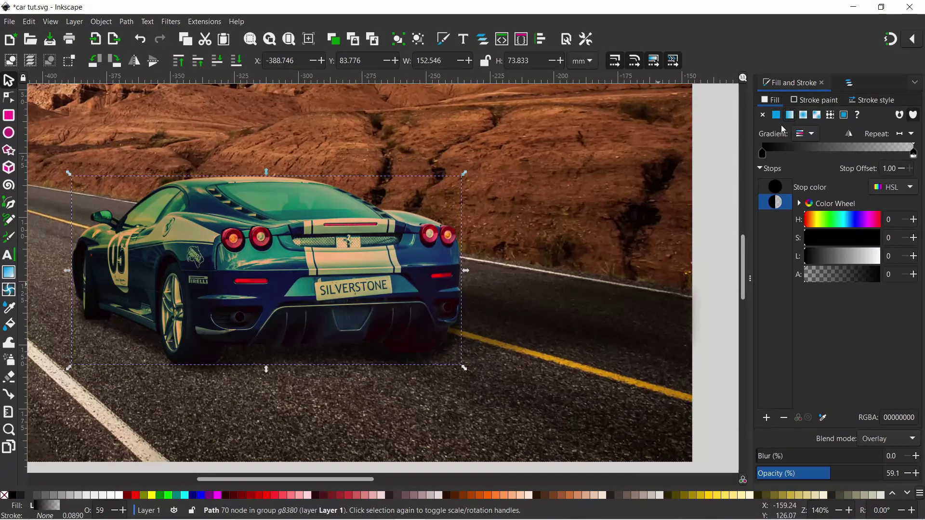
{"action": "left_click", "coordinate": [9, 274]}
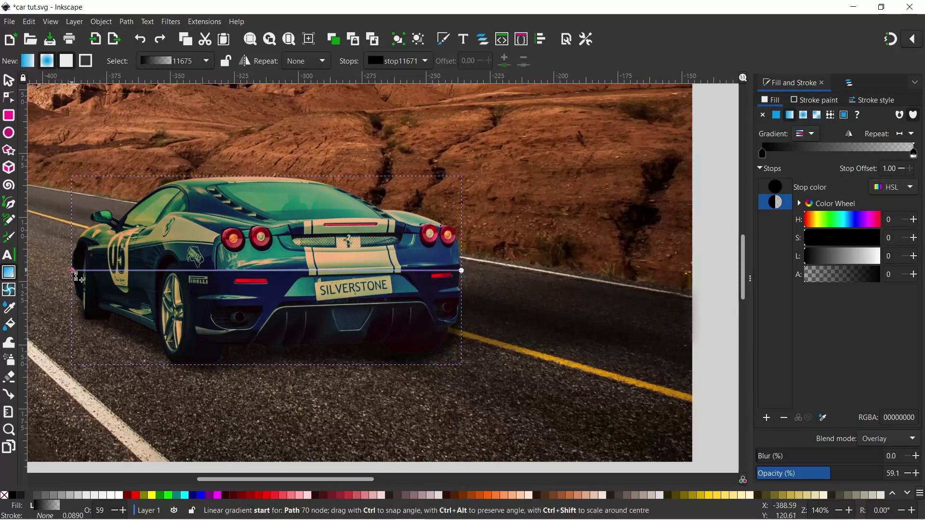
{"action": "left_click_drag", "start_coordinate": [73, 271], "coordinate": [289, 322]}
{"action": "left_click_drag", "start_coordinate": [435, 367], "coordinate": [455, 360]}
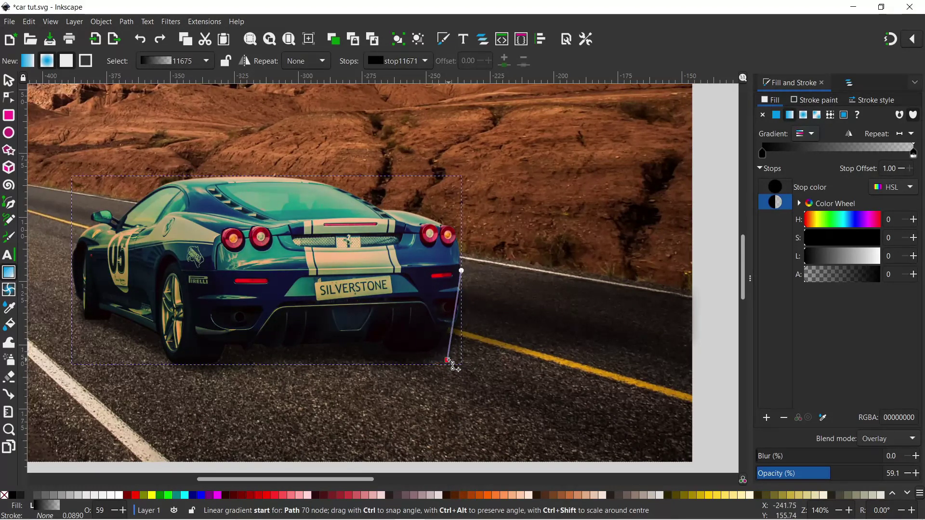
{"action": "left_click_drag", "start_coordinate": [462, 271], "coordinate": [413, 317]}
{"action": "left_click_drag", "start_coordinate": [449, 358], "coordinate": [413, 358]}
{"action": "left_click_drag", "start_coordinate": [412, 316], "coordinate": [413, 328]}
{"action": "left_click", "coordinate": [9, 81]}
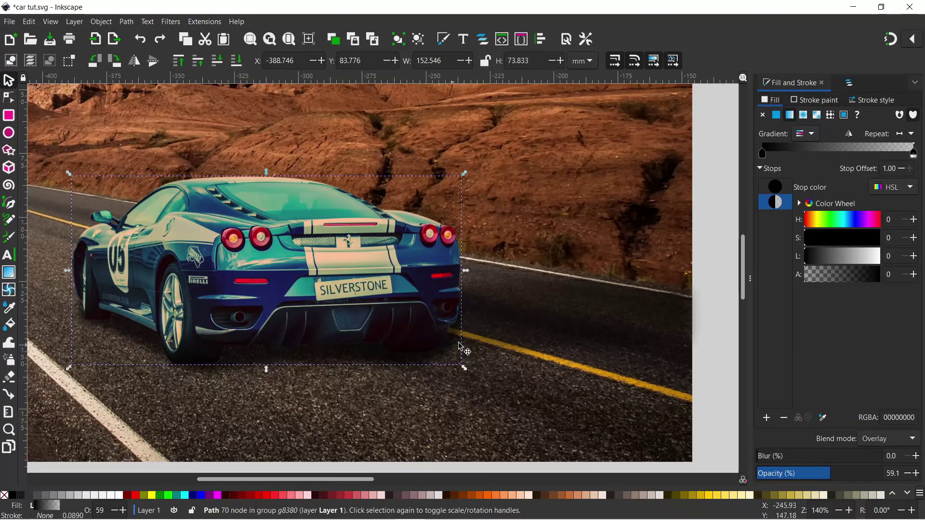
Reduce the opacity of the compact shadow beneath the car to 46.0%
{"action": "scroll", "coordinate": [580, 337], "scroll_direction": "down", "scroll_amount": 3}
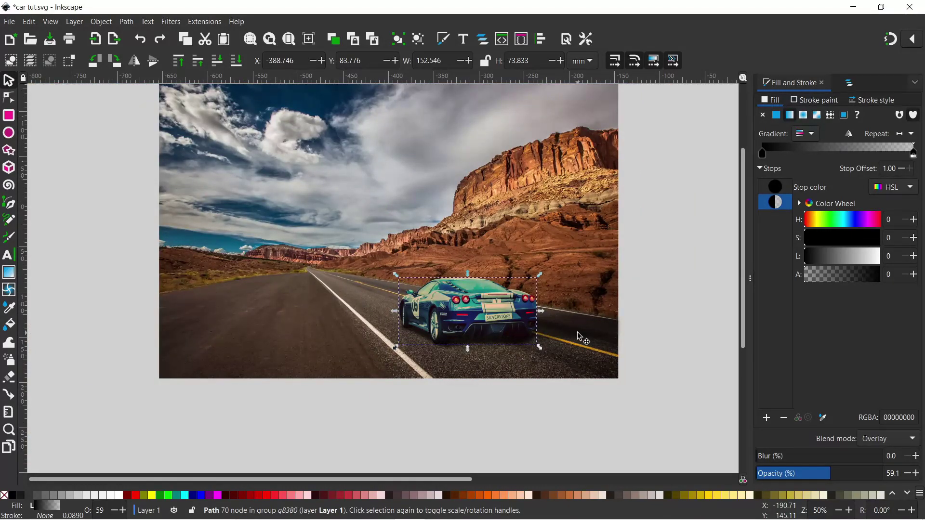
{"action": "key", "text": "Escape"}
{"action": "scroll", "coordinate": [661, 320], "scroll_direction": "up", "scroll_amount": 3}
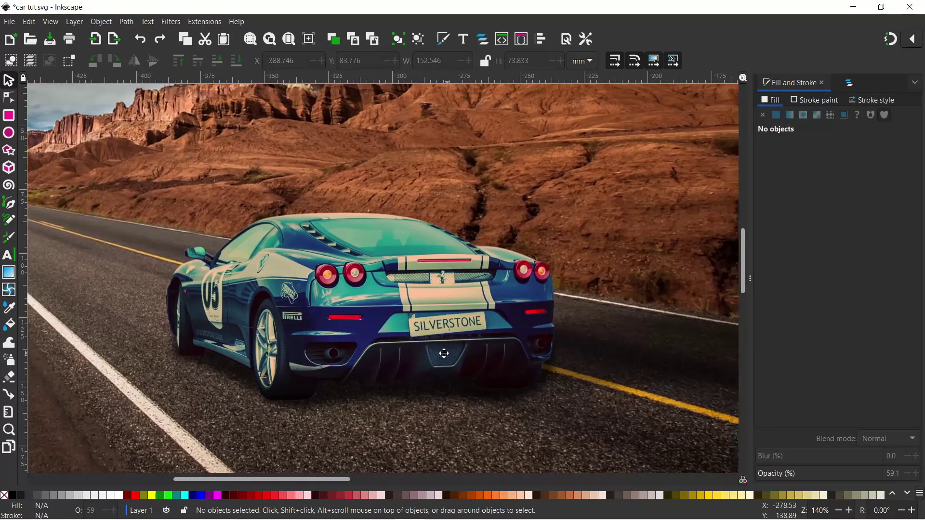
{"action": "scroll", "coordinate": [444, 354], "scroll_direction": "right", "scroll_amount": 2}
{"action": "left_click", "coordinate": [197, 376]}
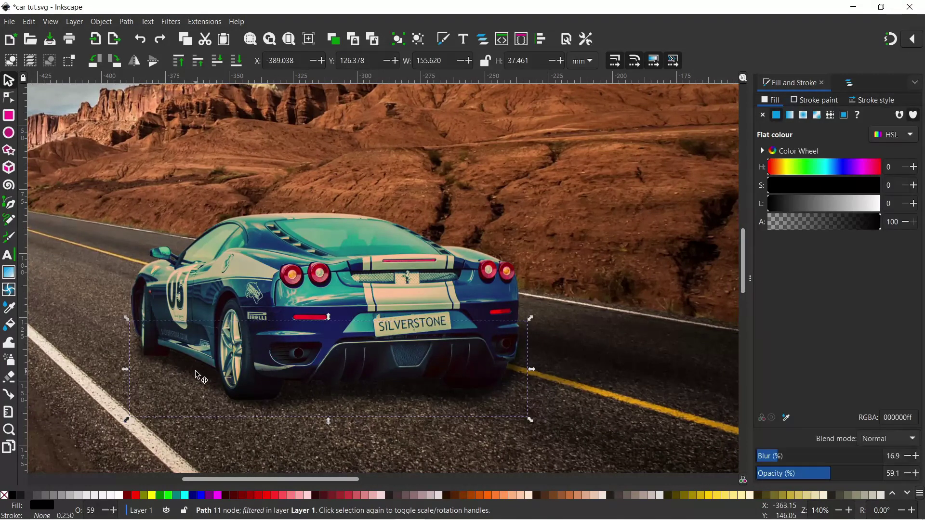
{"action": "left_click_drag", "start_coordinate": [829, 474], "coordinate": [814, 477]}
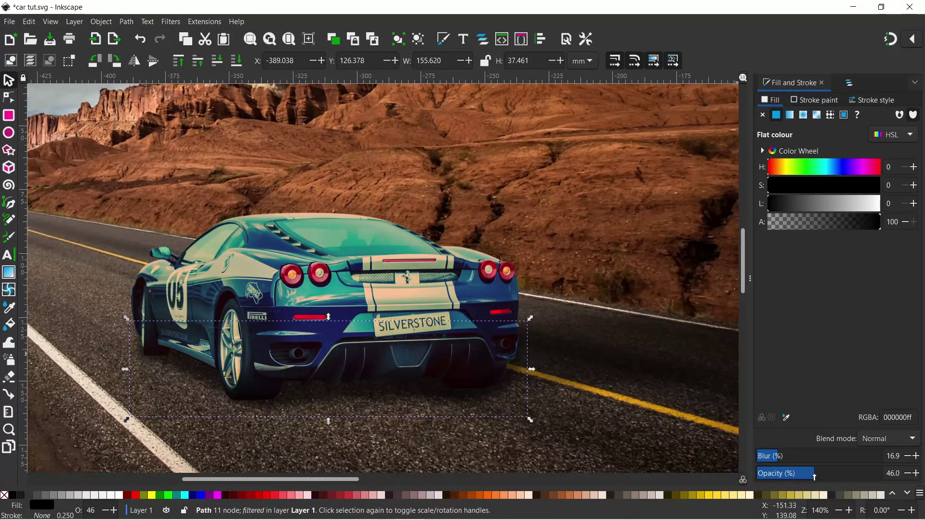
{"action": "left_click", "coordinate": [415, 449]}
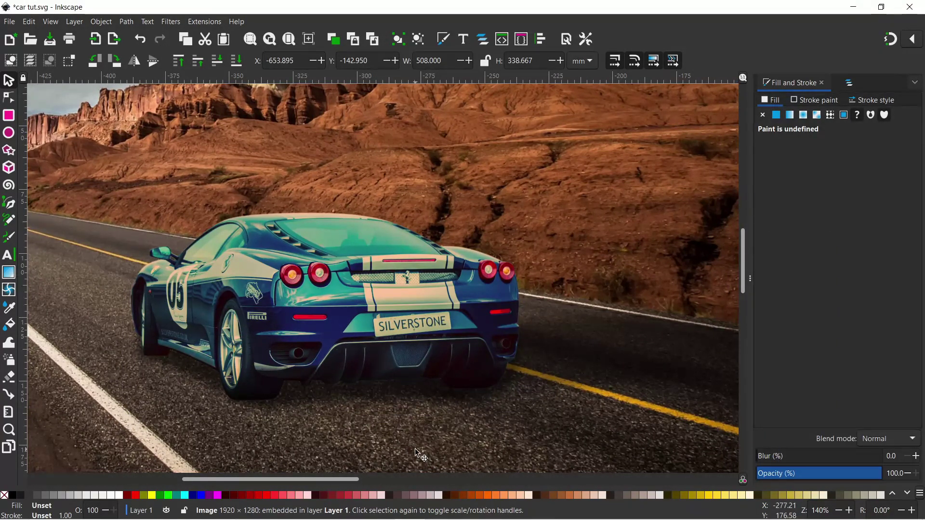
Scale the compact shadow down proportionally from its lower left corner to 140.120 by 33.729 mm
{"action": "scroll", "coordinate": [338, 440], "scroll_direction": "down", "scroll_amount": 1}
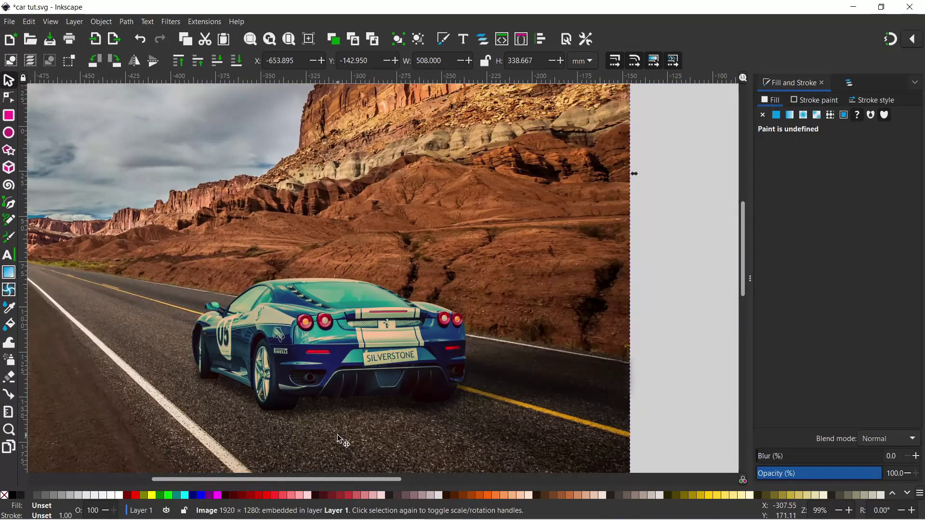
{"action": "left_click", "coordinate": [311, 410]}
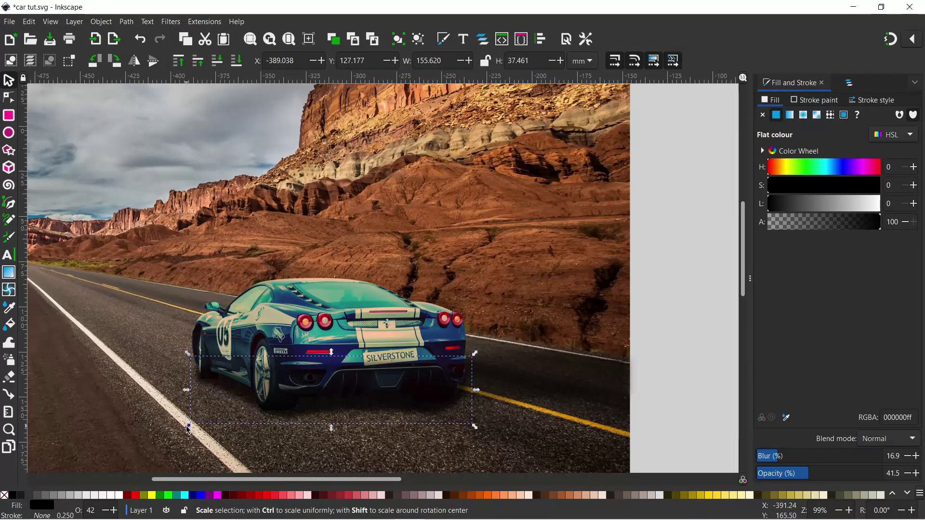
{"action": "key", "text": "ctrl"}
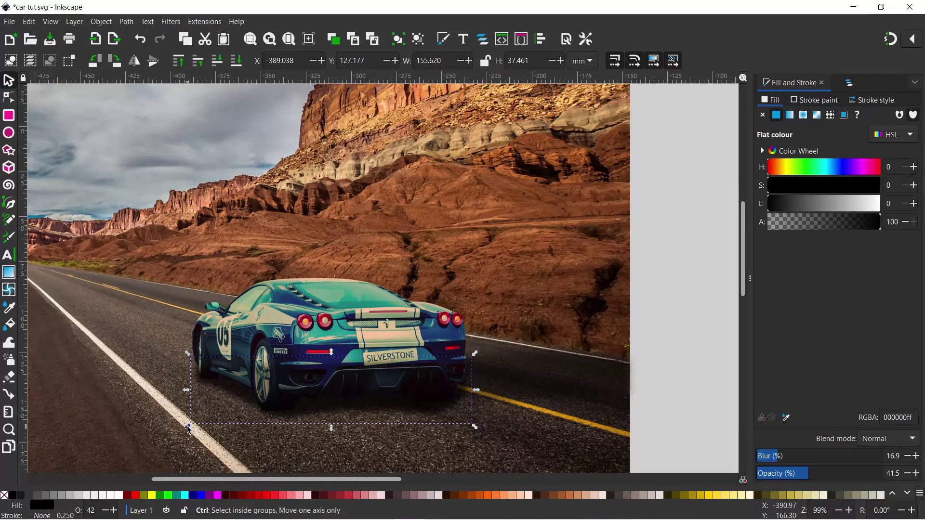
{"action": "left_click_drag", "start_coordinate": [187, 426], "coordinate": [216, 420]}
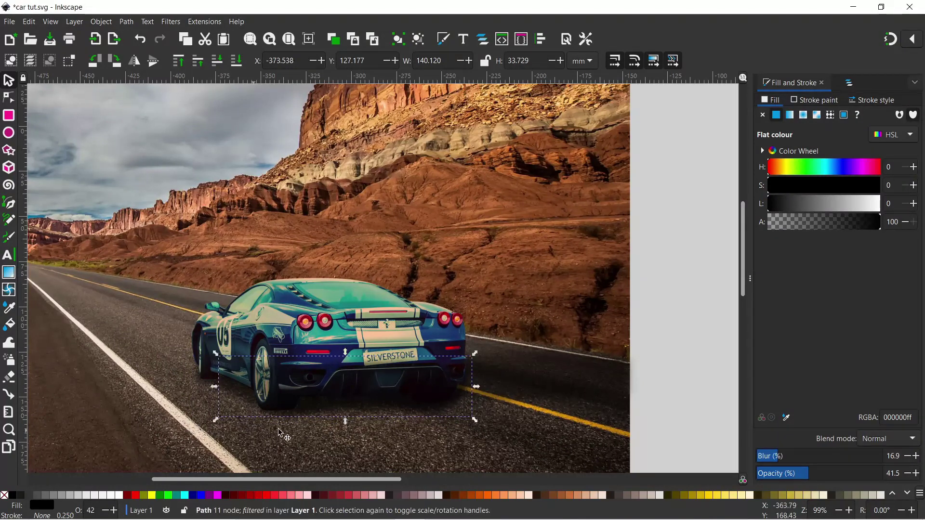
Shift the scaled shadow left to sit centred under the car and lower it one level behind the car
{"action": "left_click_drag", "start_coordinate": [348, 391], "coordinate": [335, 390]}
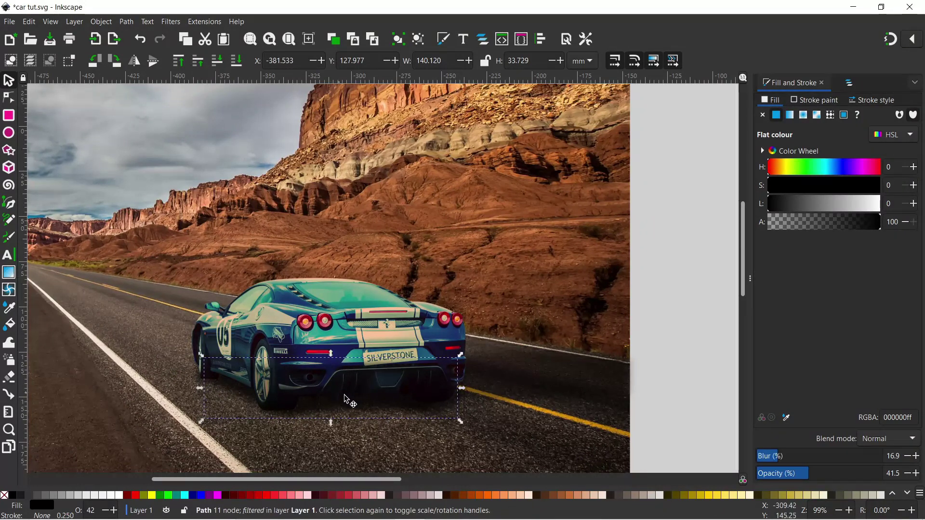
{"action": "left_click", "coordinate": [216, 61]}
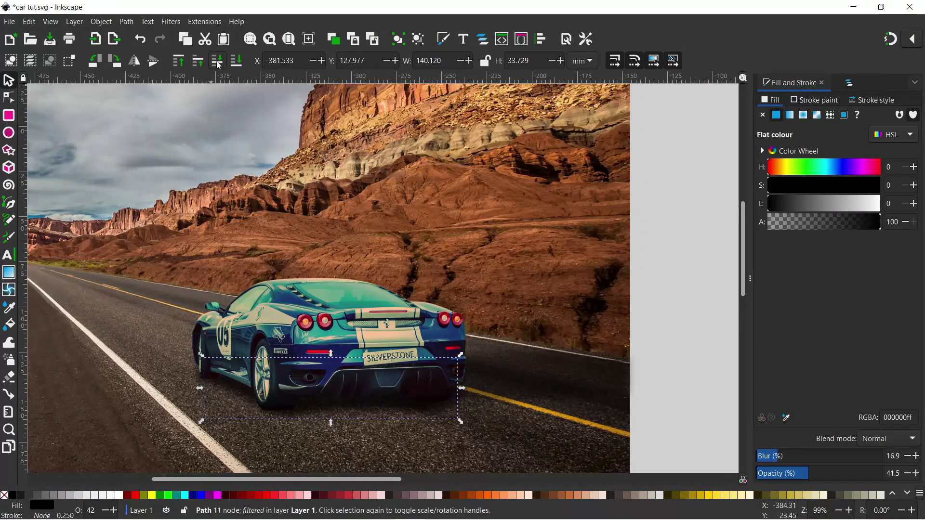
{"action": "left_click", "coordinate": [541, 352]}
{"action": "scroll", "coordinate": [667, 371], "scroll_direction": "down", "scroll_amount": 2}
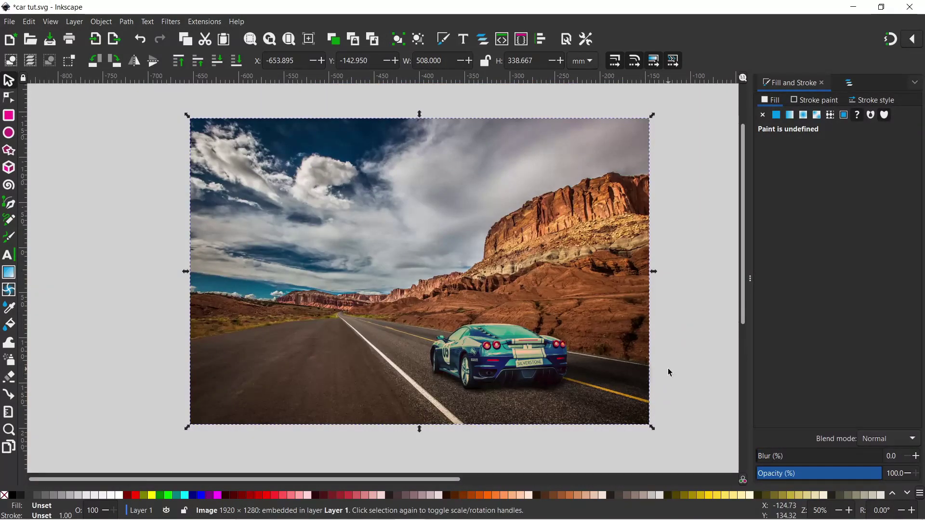